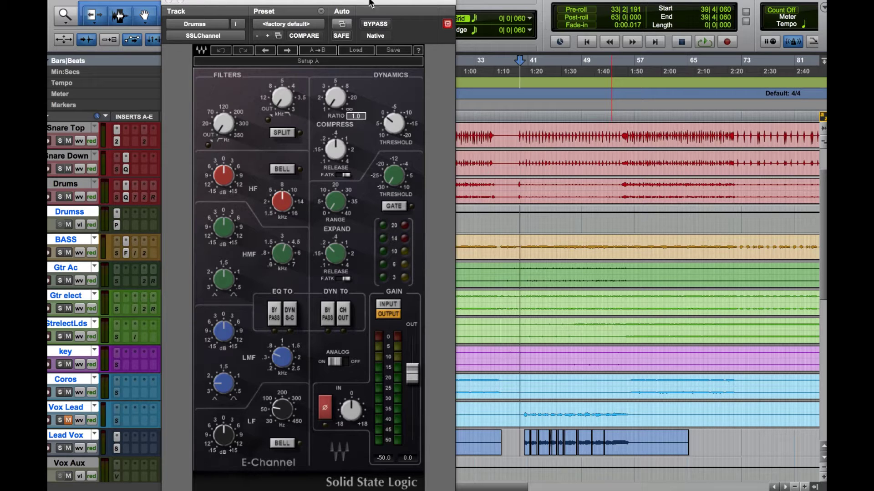
Enable the Split filter option and route the dynamics to channel out in the SSLChannel on the drums track.
left_click(281, 133)
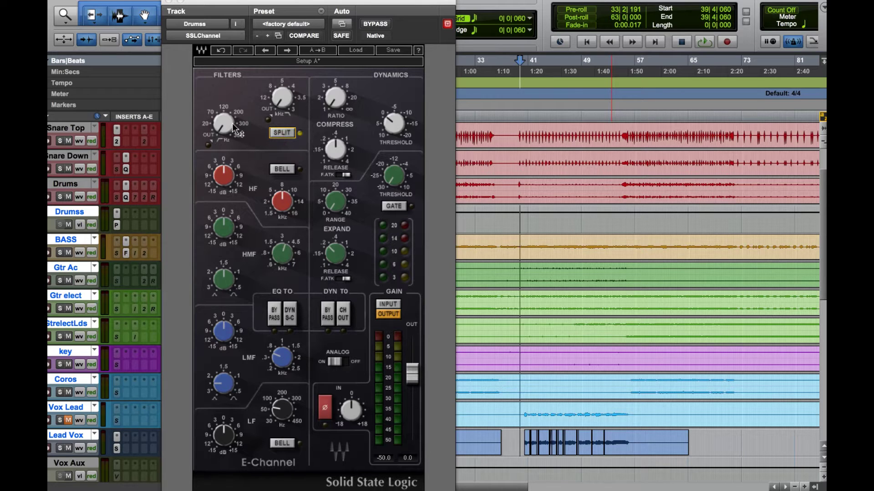
mouse_move(230, 135)
left_click(346, 316)
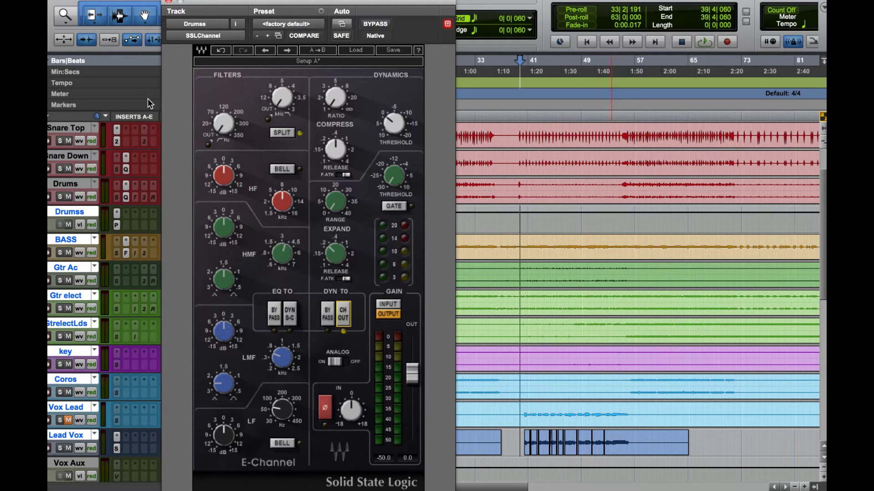
left_click_drag(221, 127, 221, 154)
Lower the drums channel's compressor threshold to -20.
mouse_move(296, 210)
left_click(334, 102)
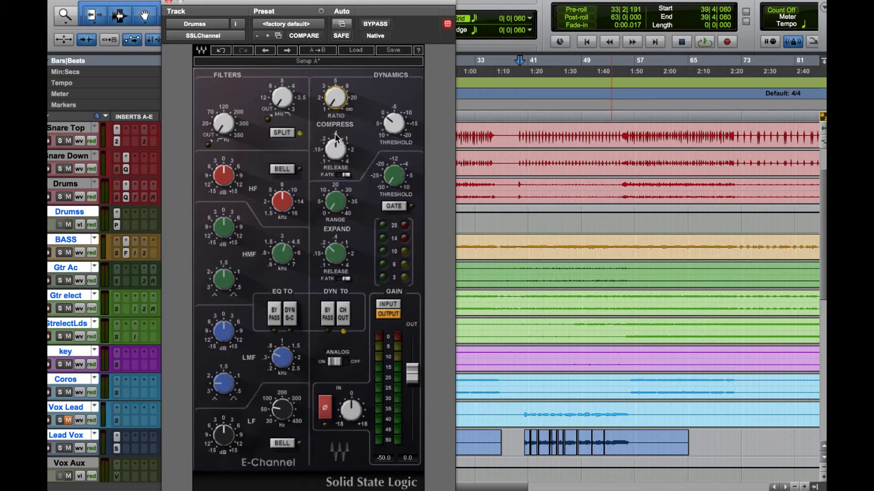
left_click_drag(395, 129, 395, 150)
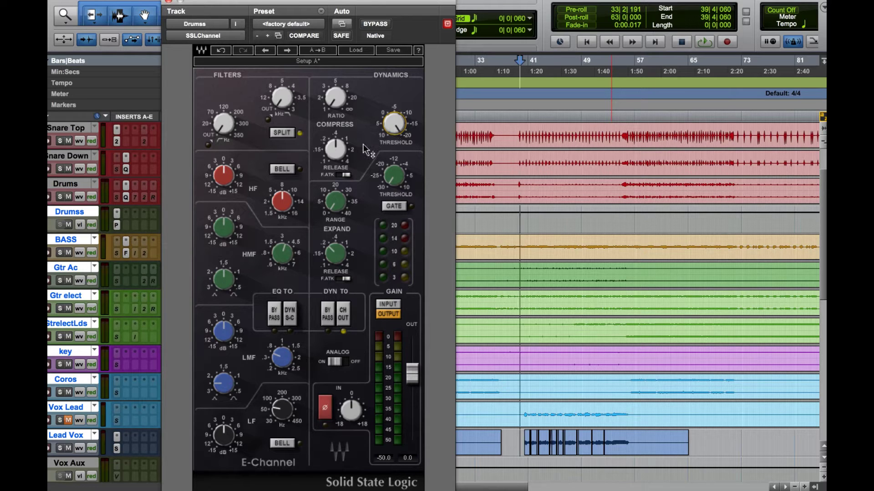
mouse_move(366, 150)
mouse_move(393, 135)
mouse_move(401, 132)
mouse_move(338, 114)
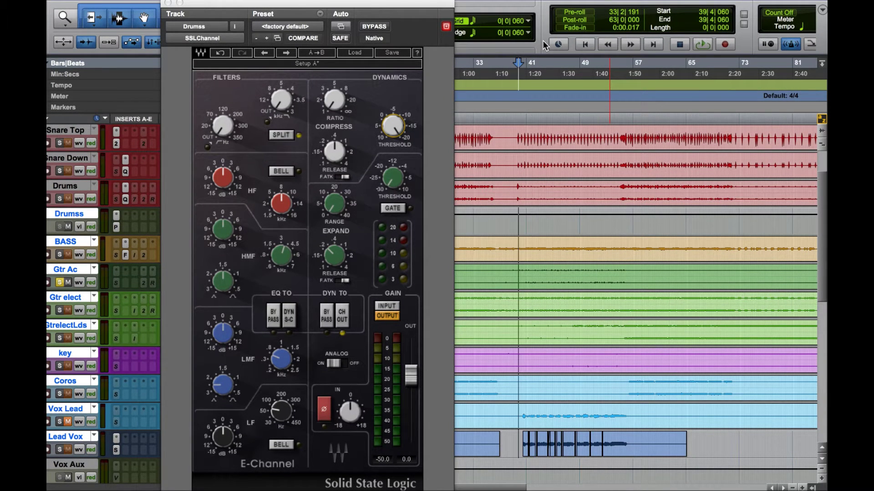
Start playback, move the plug-in window clear of the track inserts and open the Gtr Ac track's SSLChannel.
key("space")
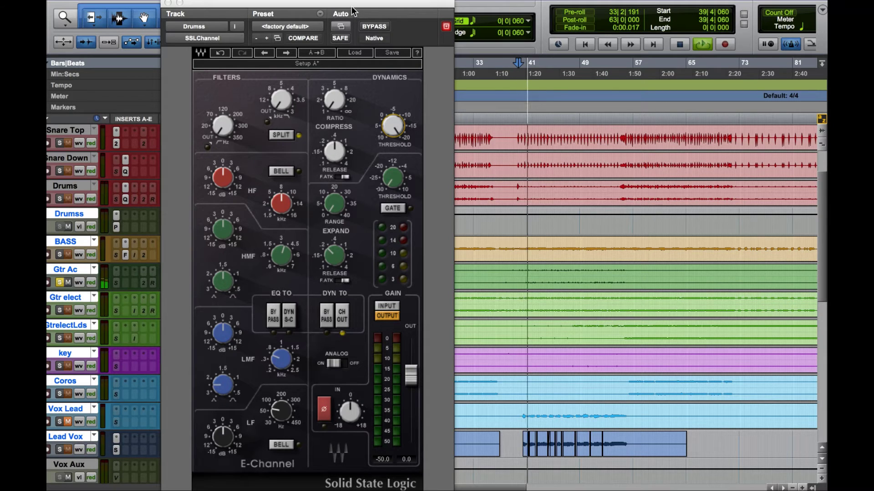
left_click_drag(352, 7, 435, 4)
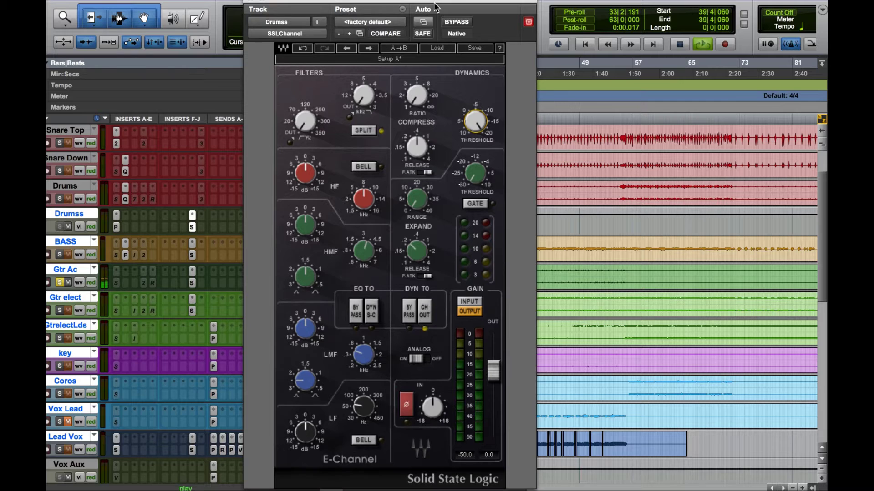
left_click(192, 283)
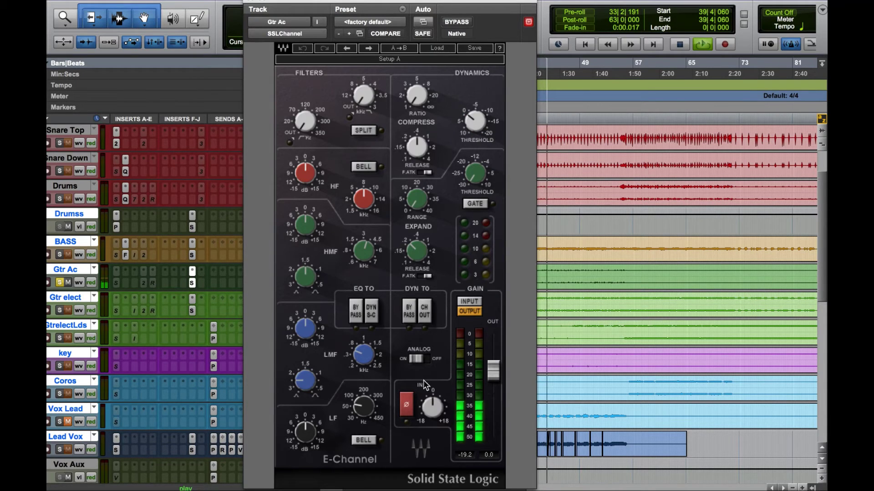
Enable Split on the Gtr Ac channel and set its high-pass filter to 130 Hz while the track plays.
left_click(362, 131)
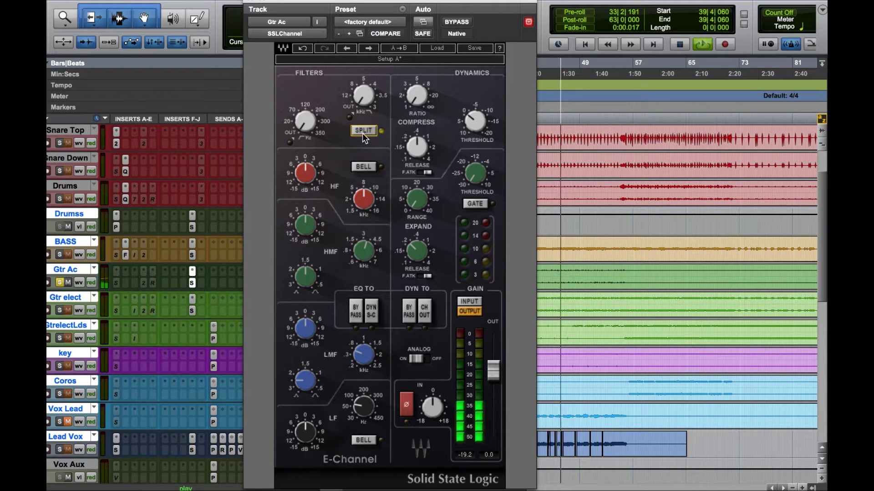
left_click(304, 122)
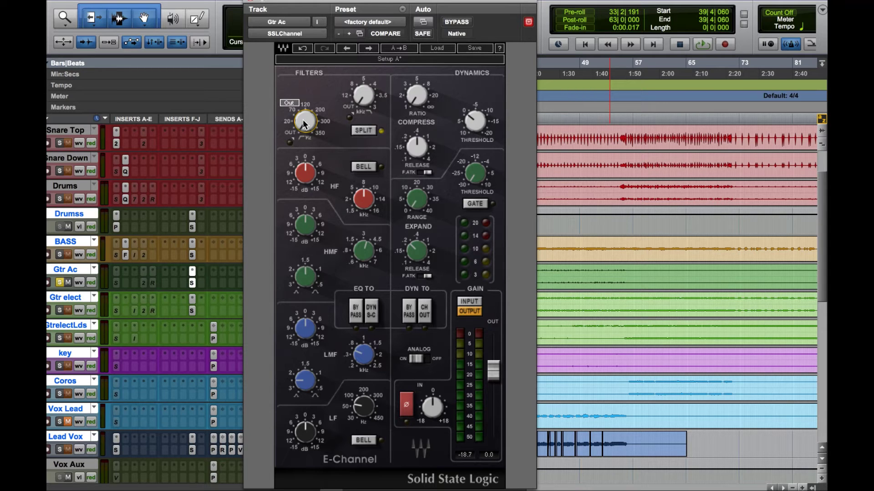
key("space")
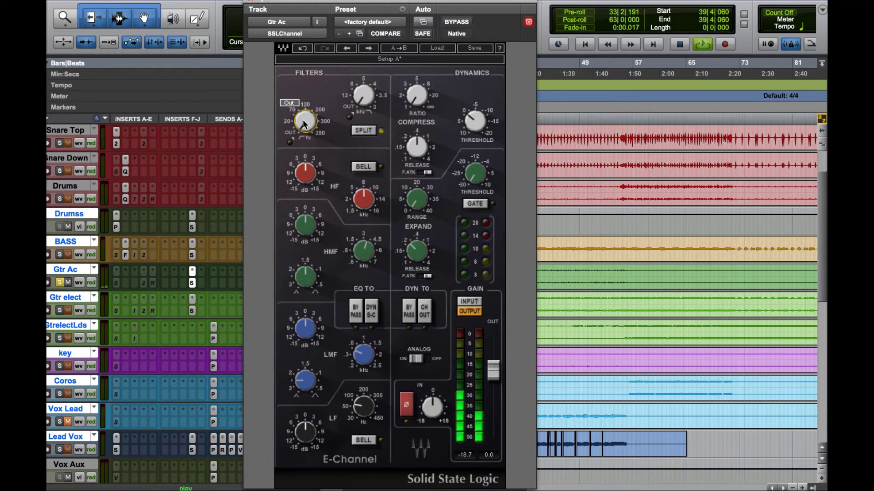
mouse_move(304, 123)
left_mouse_down()
mouse_move(304, 91)
mouse_move(304, 109)
left_mouse_up()
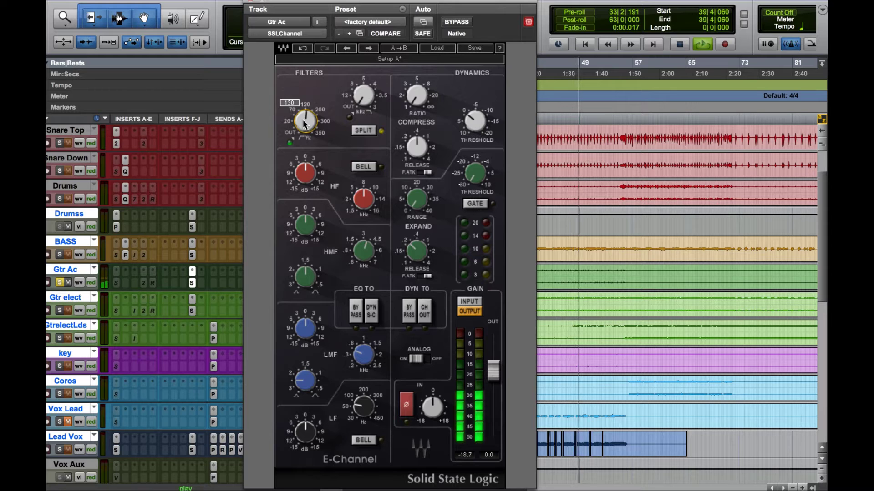
Route the Gtr Ac dynamics to channel out and compress the track with a threshold of -20 and a ratio of 4.5.
left_click(427, 309)
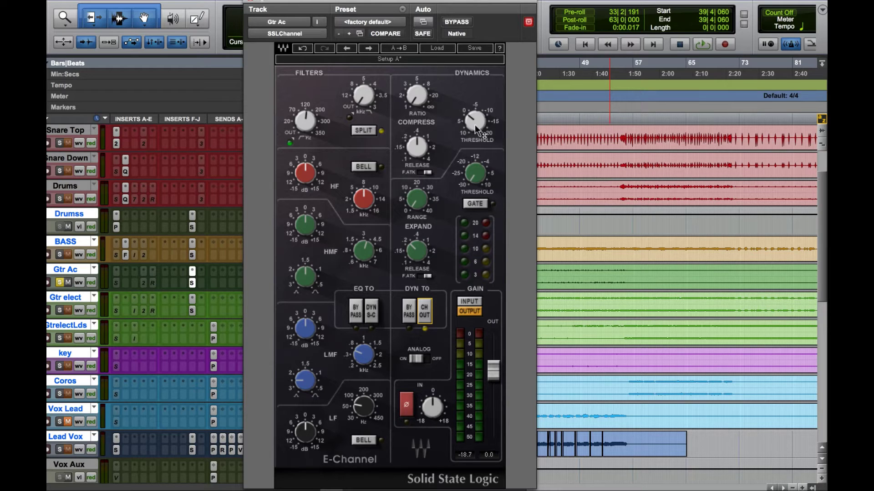
left_click_drag(474, 125, 432, 160)
key("space")
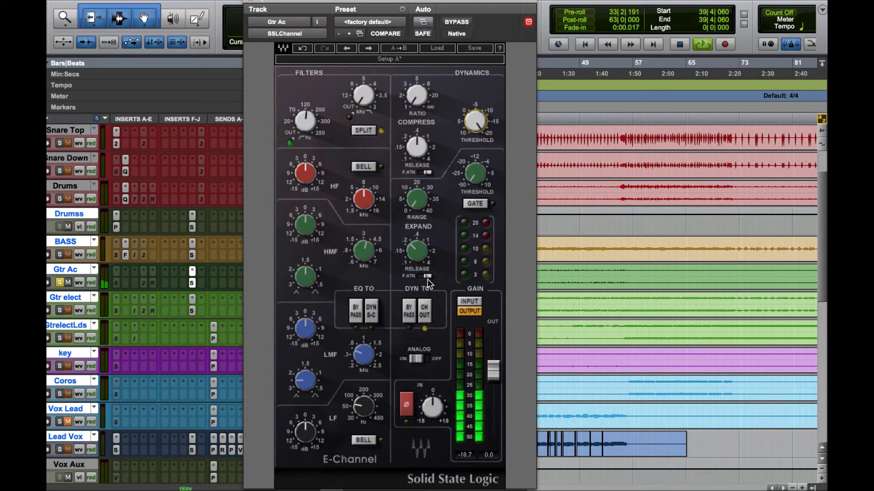
left_click(414, 103)
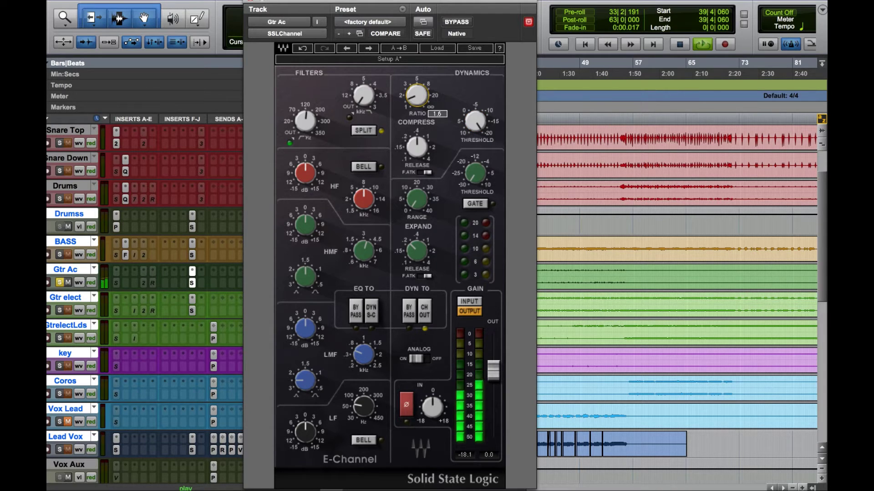
left_click_drag(414, 104, 414, 77)
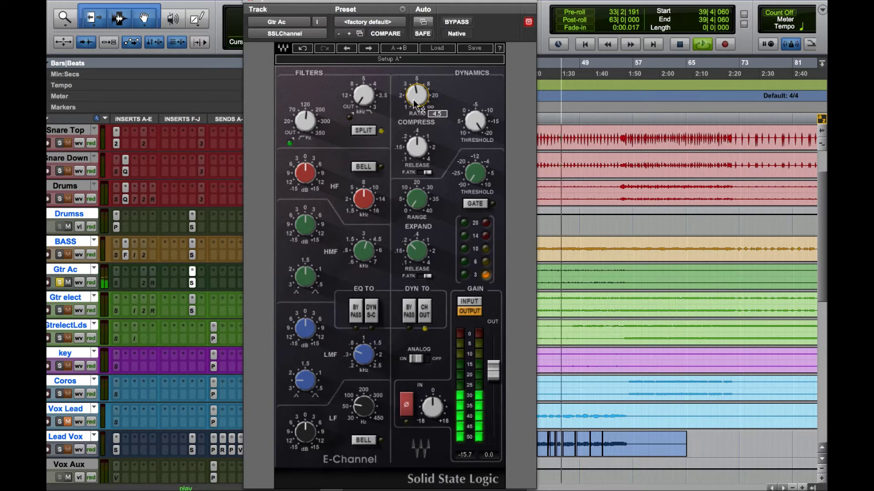
Compare the acoustic guitar with and without the SSLChannel by switching bypass on and off during playback.
left_click(454, 21)
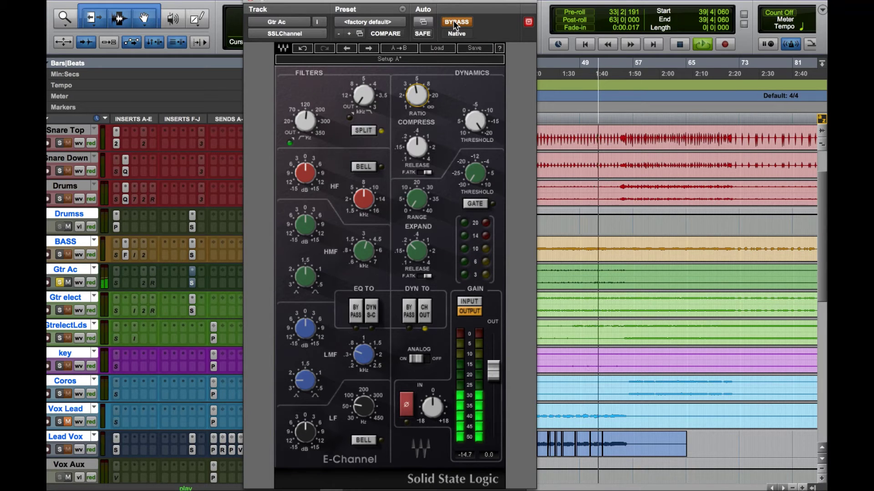
left_click(454, 20)
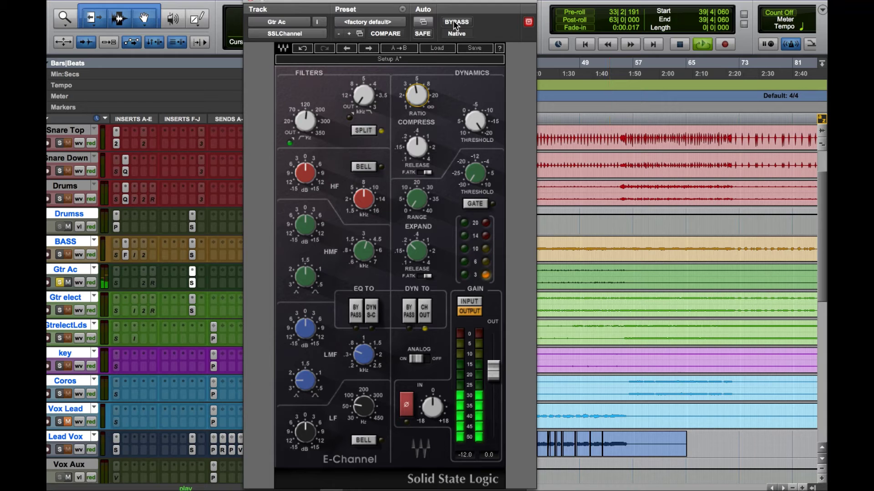
left_click(453, 22)
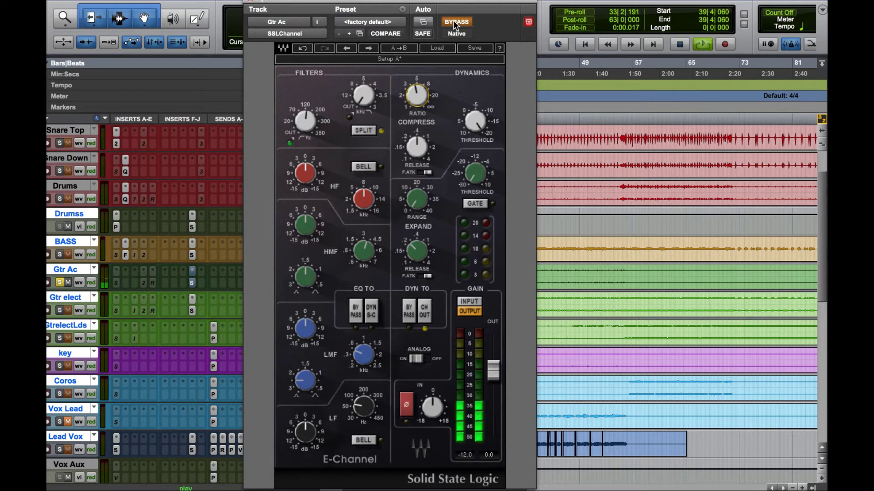
left_click(453, 22)
key("space")
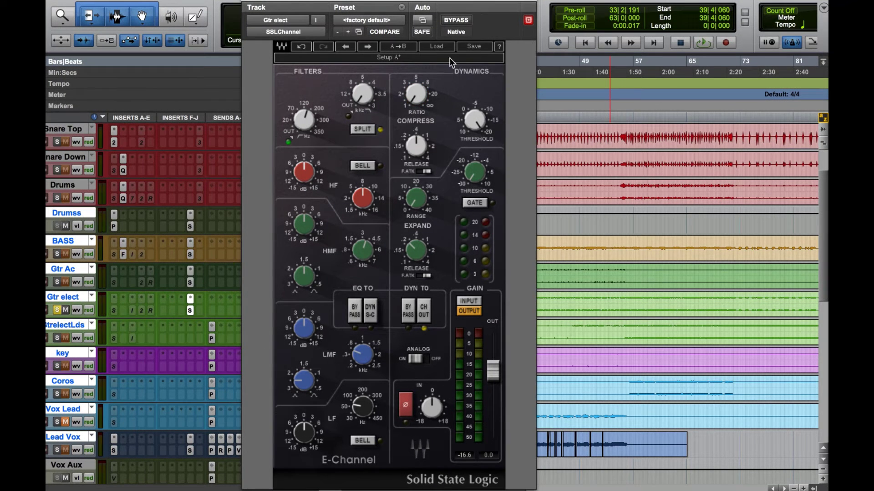
Turn the Gtr elect channel's high-pass filter back to Out and review the Split, threshold and ratio controls.
left_click_drag(304, 120, 303, 145)
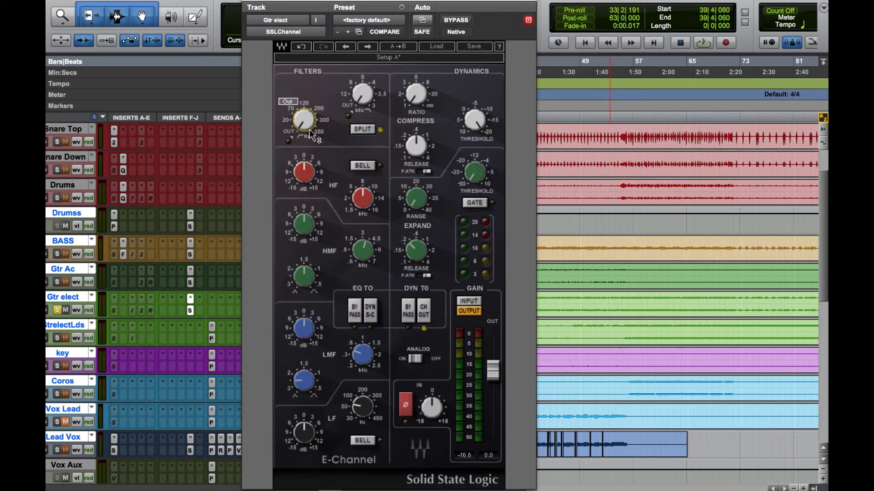
left_click(351, 131)
left_click(352, 130)
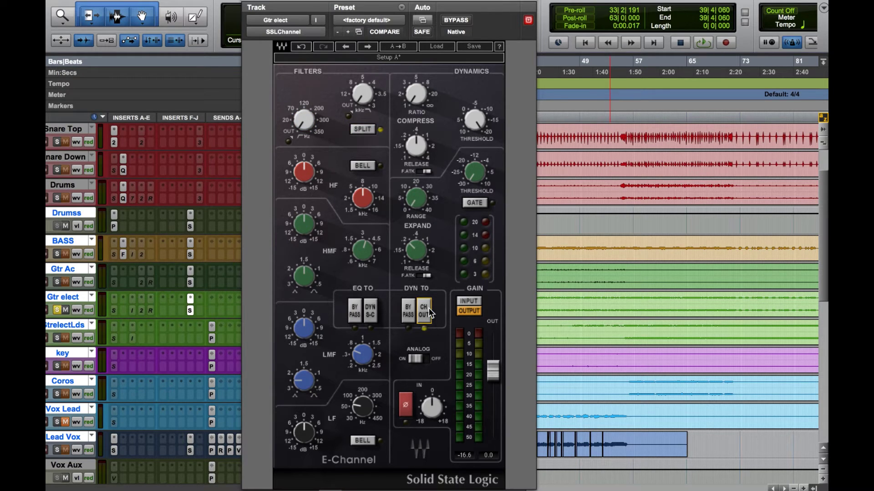
left_click(474, 120)
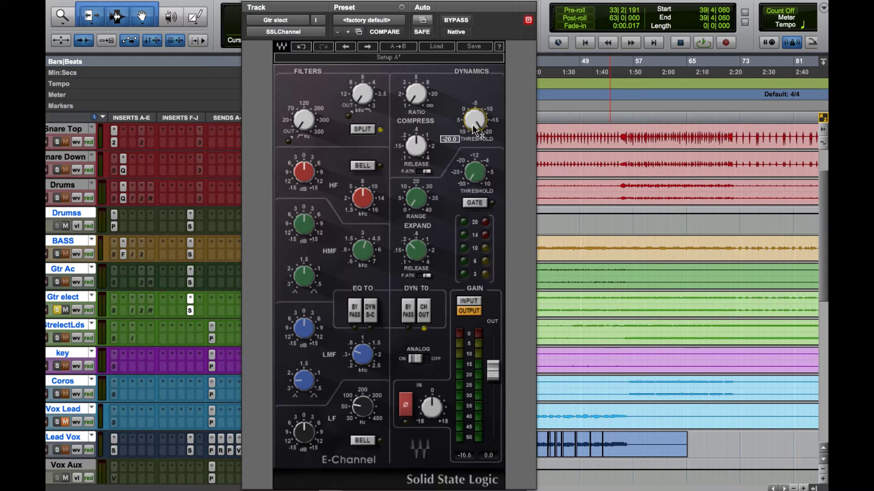
left_click(411, 97)
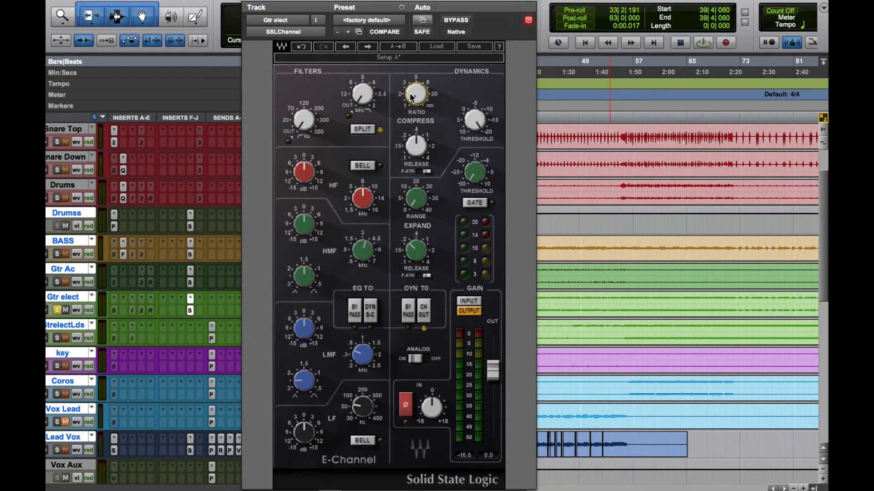
Set the Gtr elect high-pass filter to 150 Hz while listening to the track.
mouse_move(303, 129)
key("space")
mouse_move(302, 122)
left_mouse_down()
mouse_move(302, 105)
mouse_move(302, 116)
left_mouse_up()
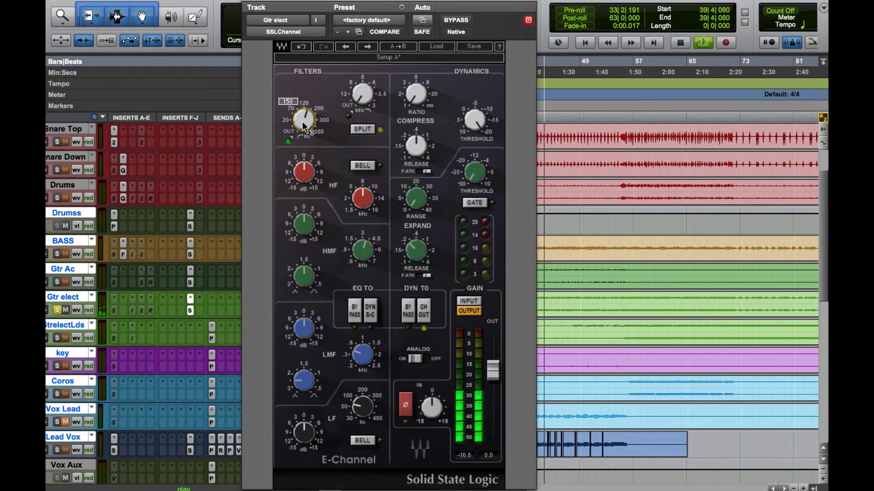
key("space")
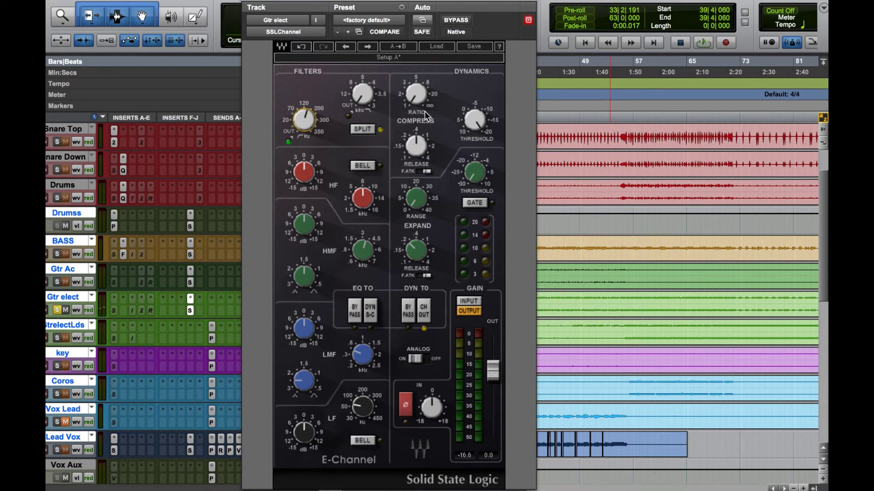
Raise the Gtr elect compressor ratio to 3.4 during playback.
mouse_move(415, 100)
key("space")
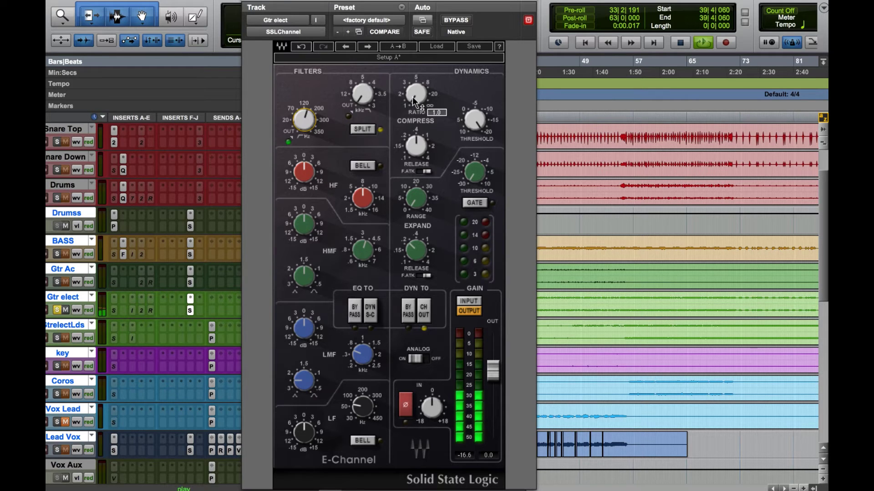
left_click(414, 100)
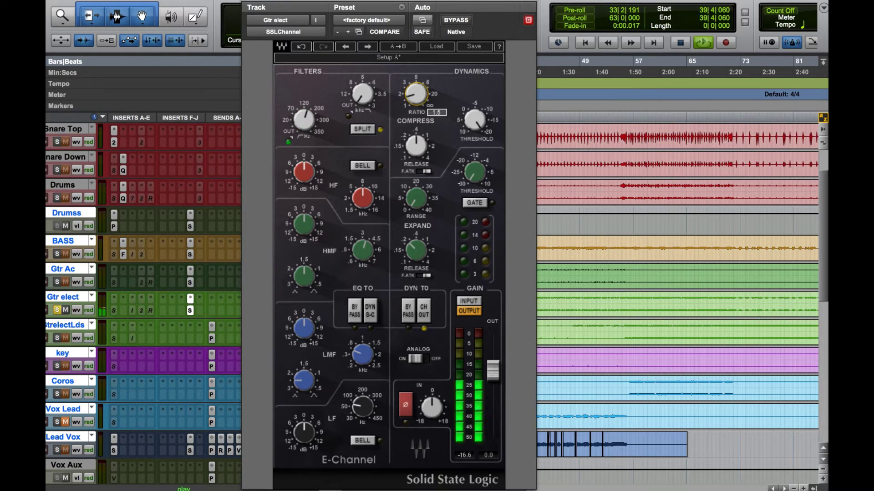
left_click_drag(415, 96, 415, 87)
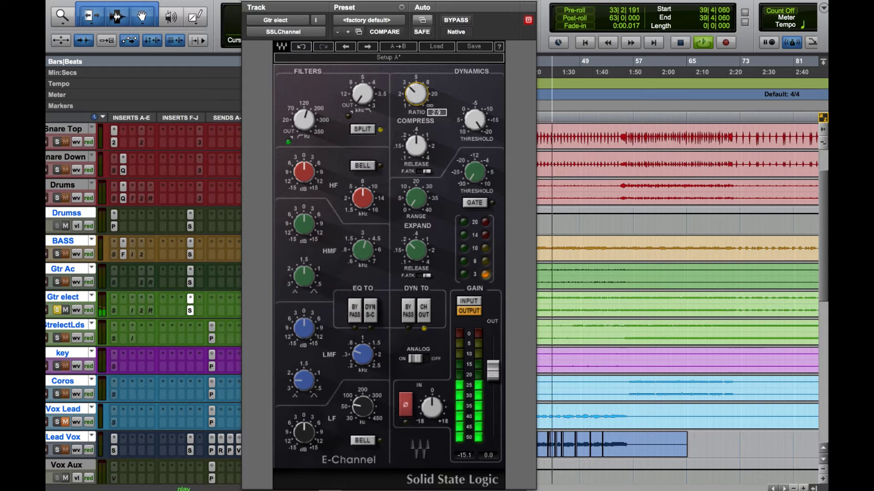
left_click_drag(414, 100, 414, 96)
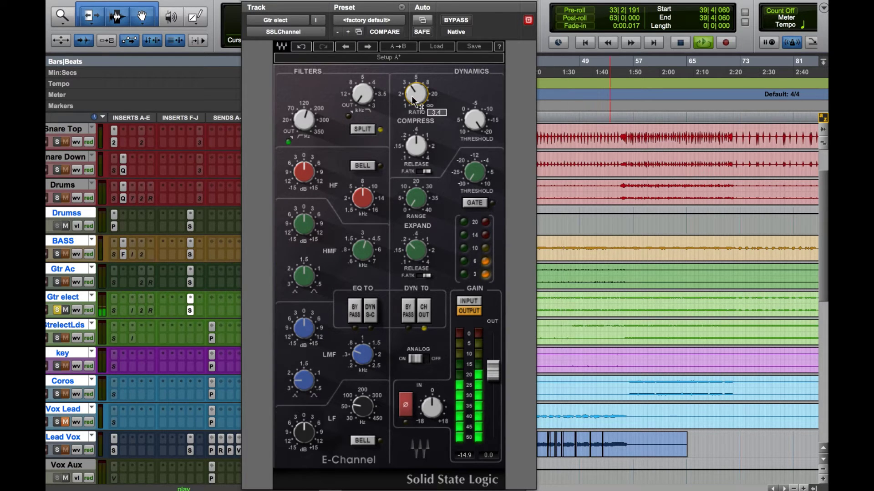
Compare the electric guitar with the SSLChannel bypassed and active during playback.
key("space")
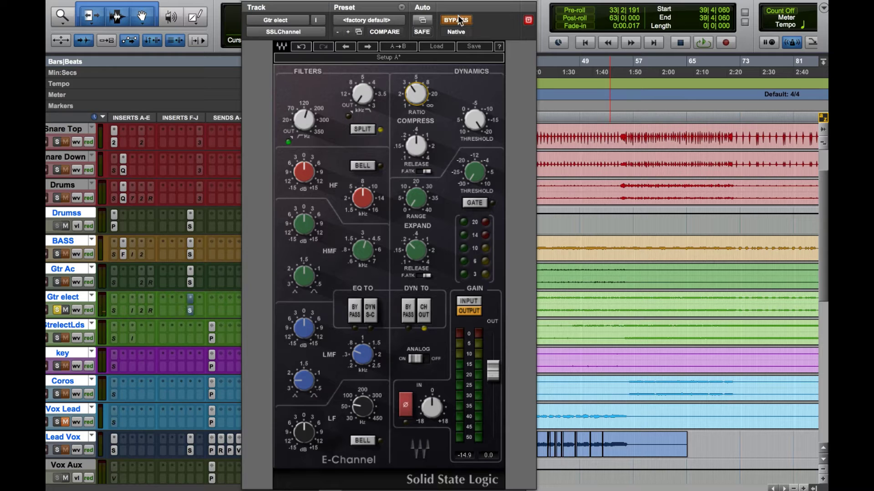
key("space")
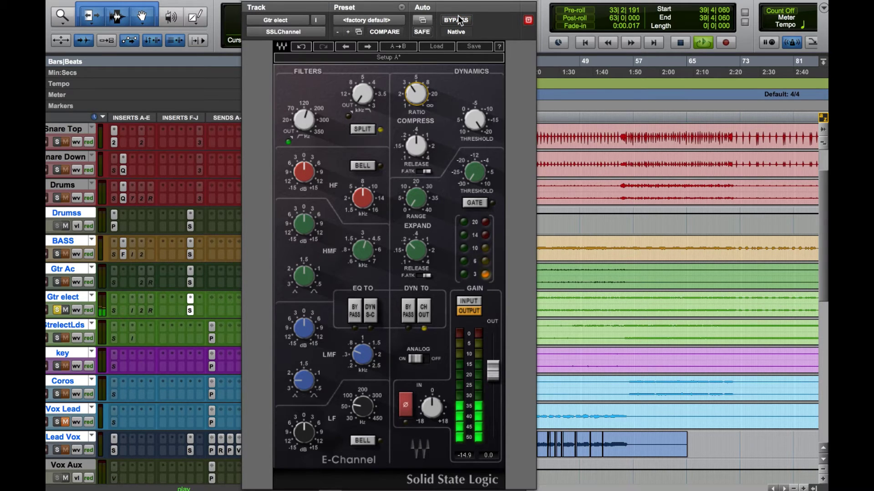
key("space")
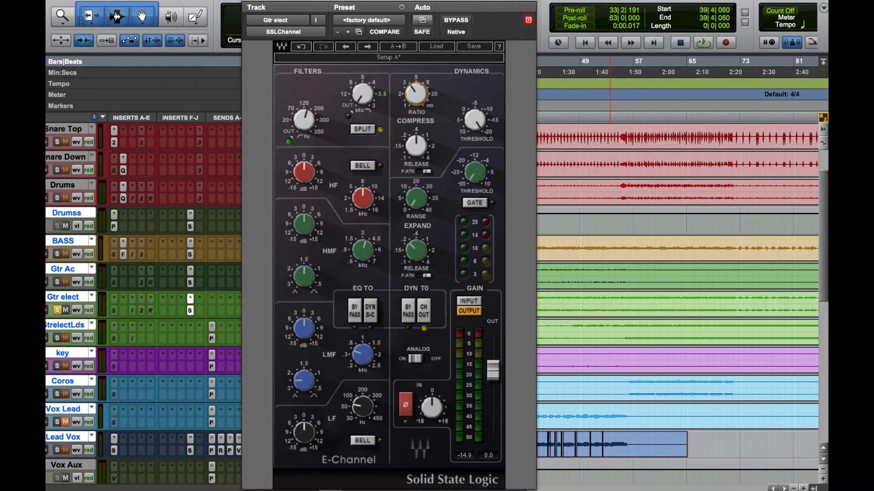
Unsolo the Gtr elect track and solo the Lead Vox track.
left_click(55, 311)
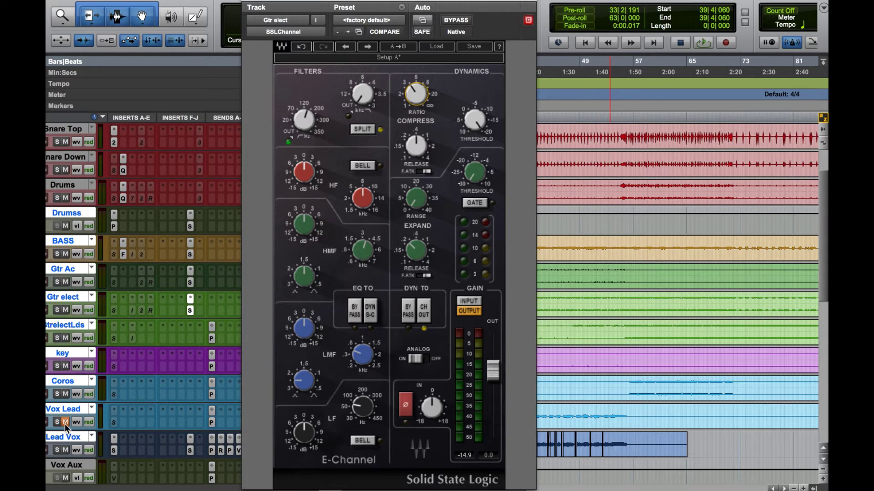
left_click(57, 450)
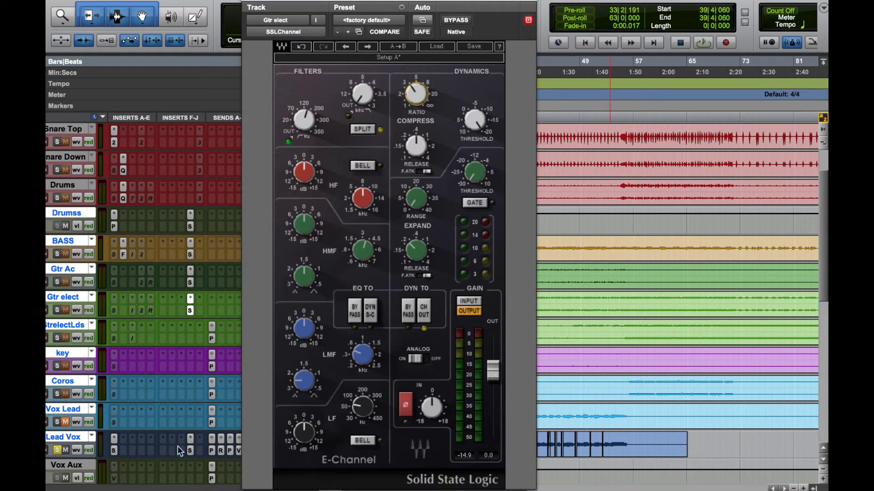
Open the SSLChannel on the Lead Vox track, enabling Split for the filters and routing the dynamics to channel output.
left_click(192, 453)
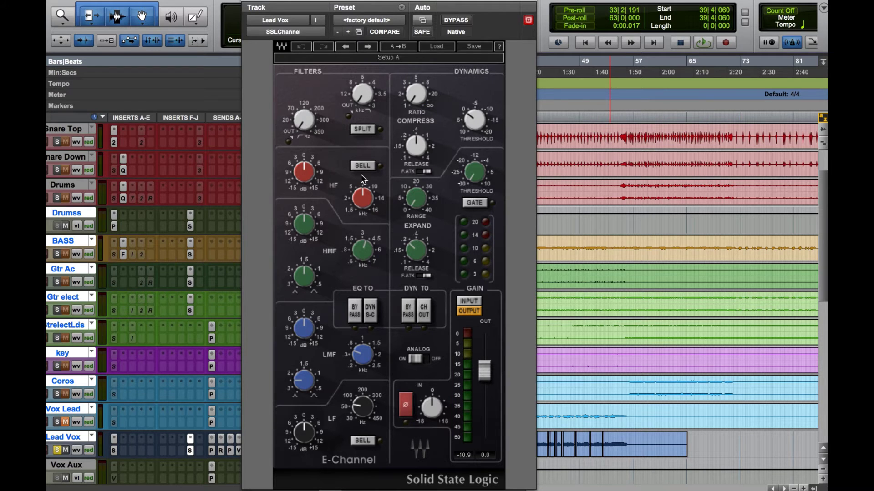
left_click(361, 130)
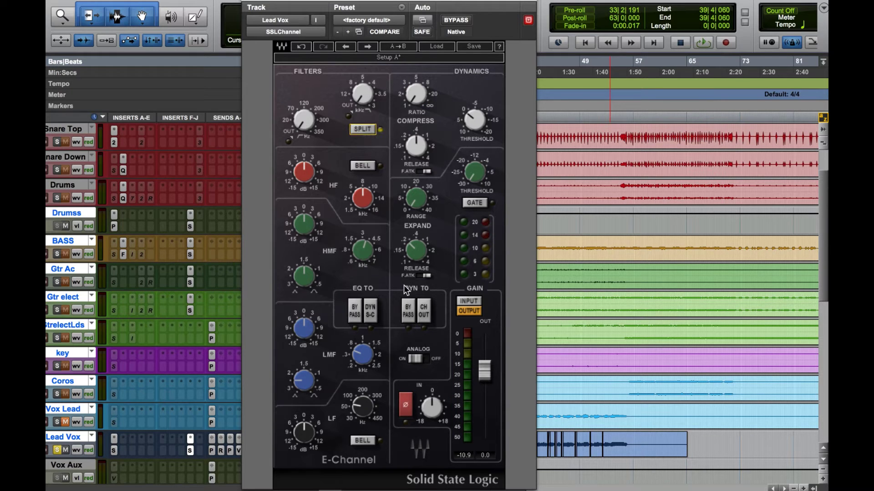
left_click(425, 311)
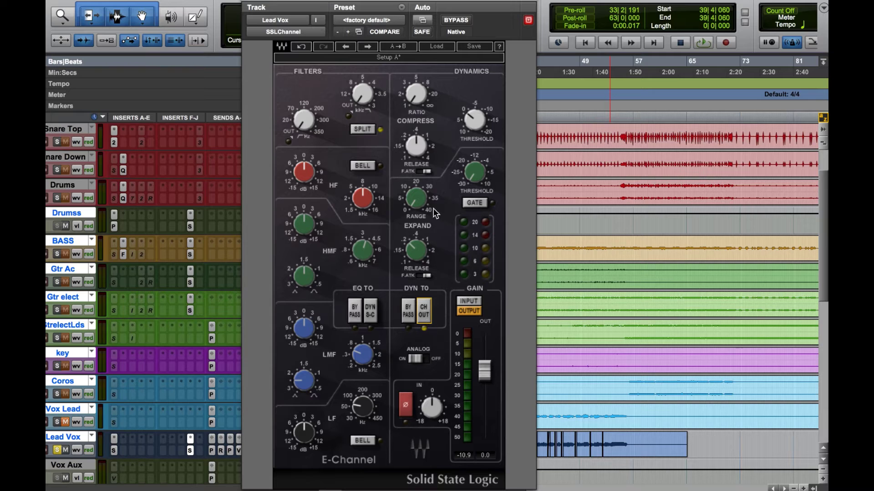
Lower the Lead Vox compressor threshold to -20 and set its high-pass filter to 100 Hz while listening.
left_click_drag(475, 121, 475, 120)
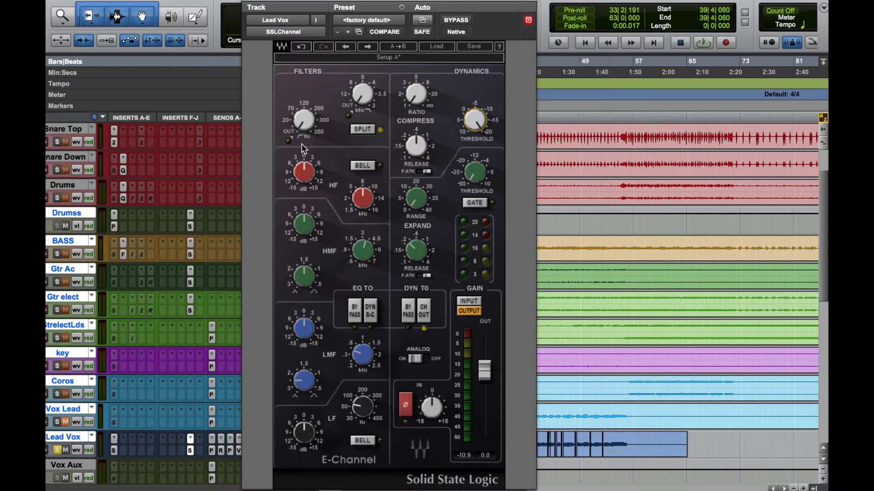
mouse_move(302, 116)
left_mouse_down()
mouse_move(301, 100)
mouse_move(301, 115)
left_mouse_up()
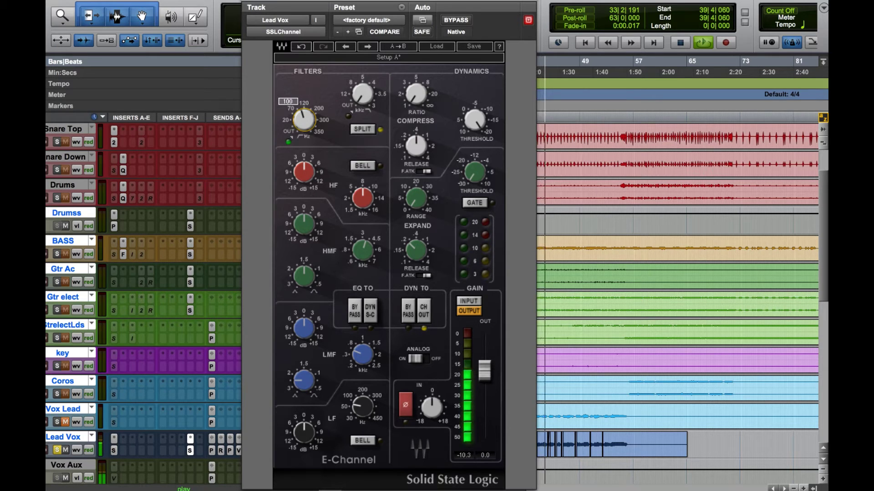
key("space")
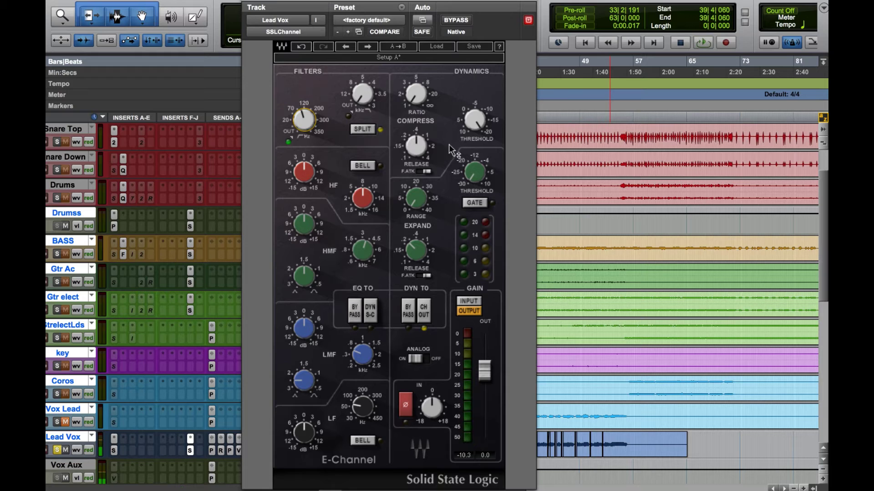
Play the vocal from around bar 46 and raise the Lead Vox compressor ratio to 2.2.
mouse_move(417, 100)
left_click(567, 120)
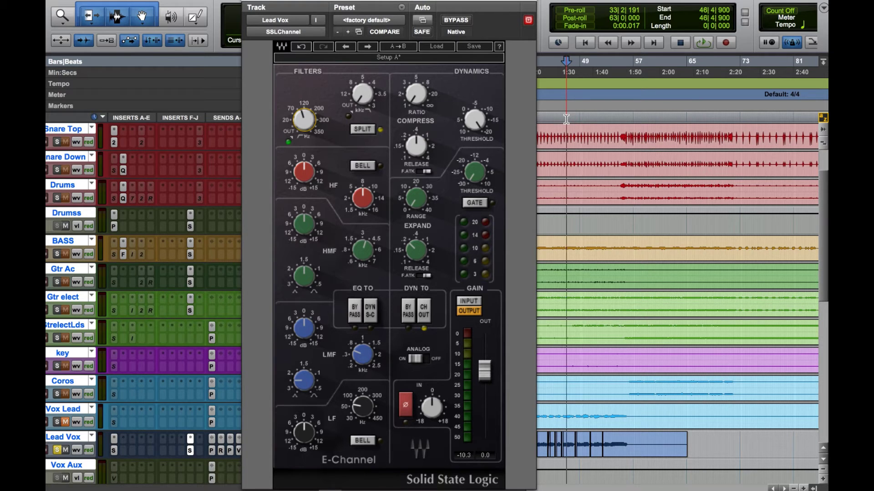
key("space")
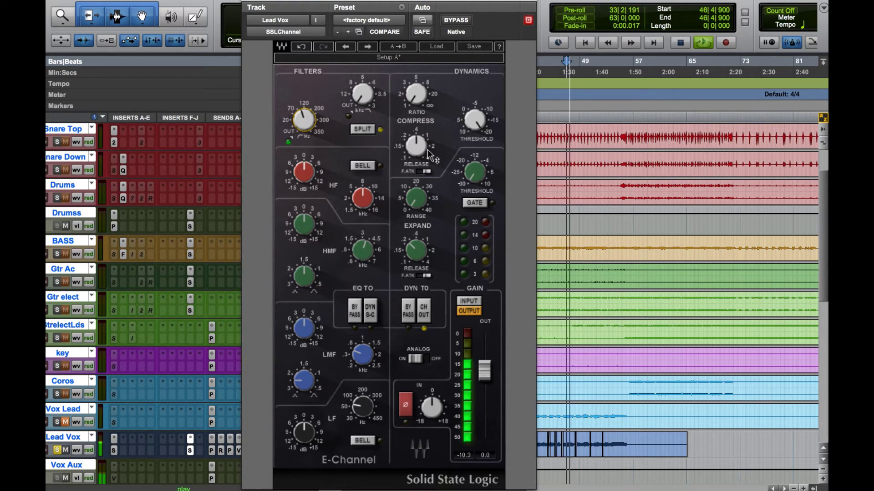
mouse_move(412, 99)
left_mouse_down()
mouse_move(413, 91)
mouse_move(414, 103)
left_mouse_up()
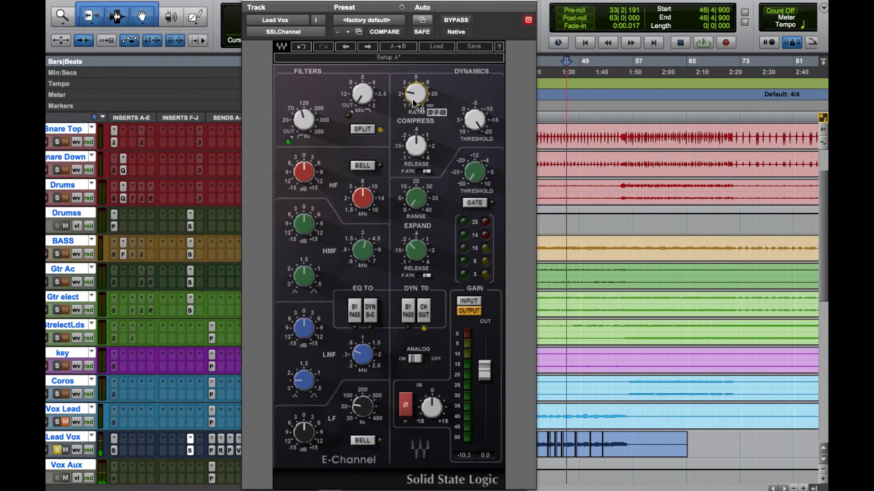
Compare the lead vocal with the SSLChannel bypassed and active during playback.
left_click(457, 20)
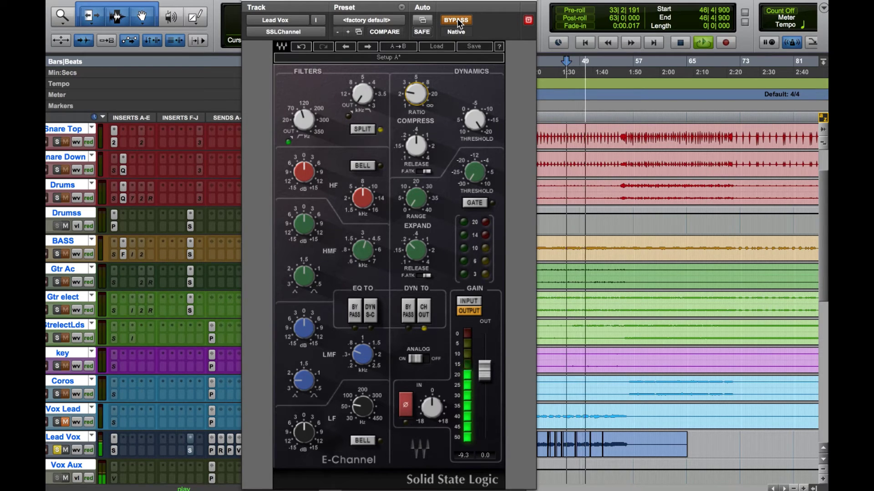
left_click(457, 20)
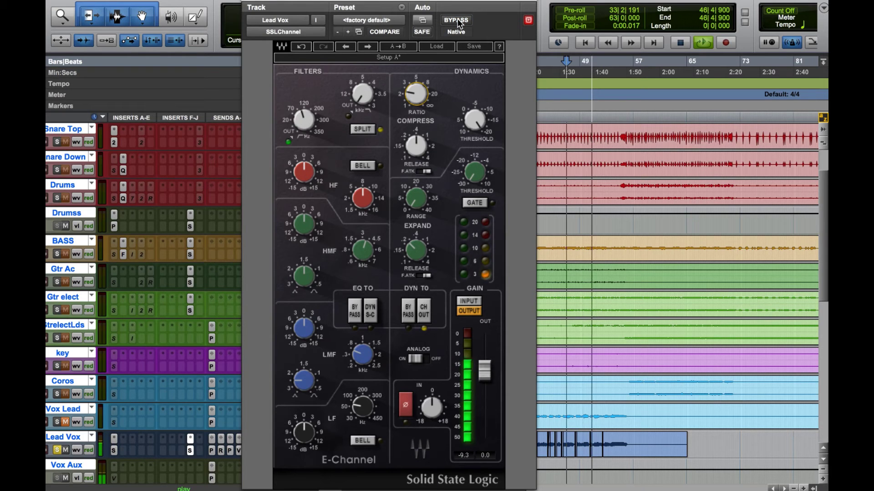
left_click(457, 19)
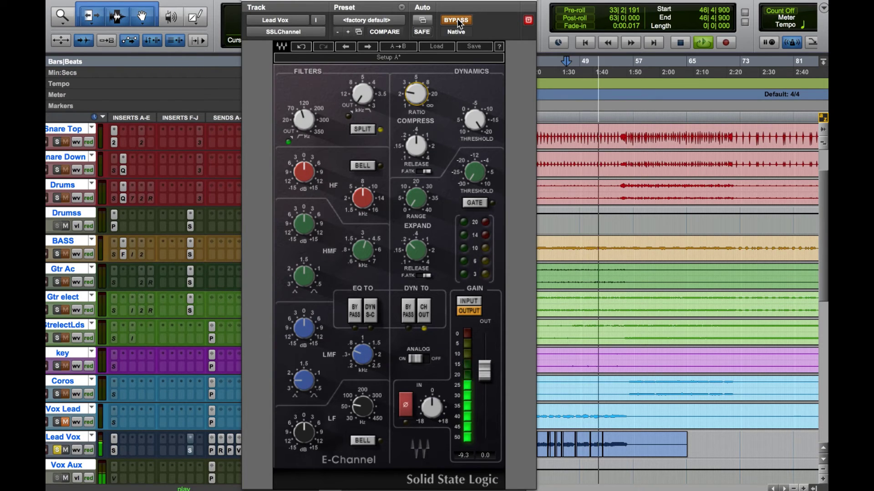
left_click(458, 19)
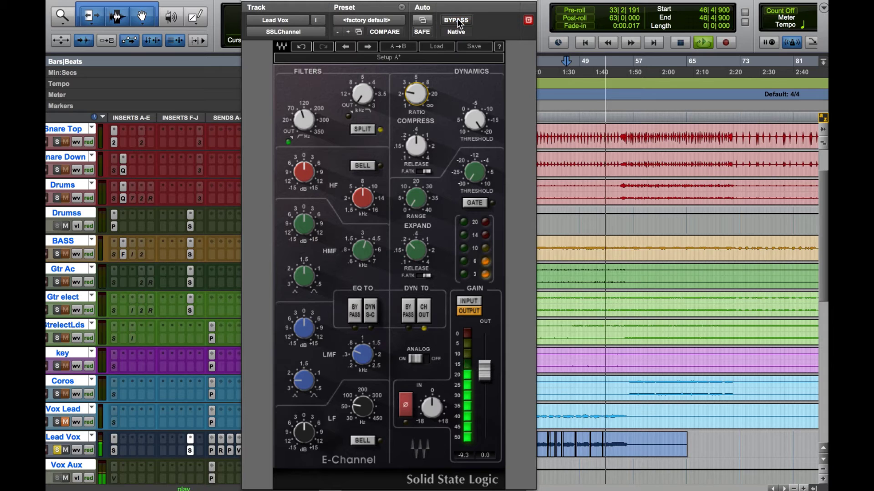
key("space")
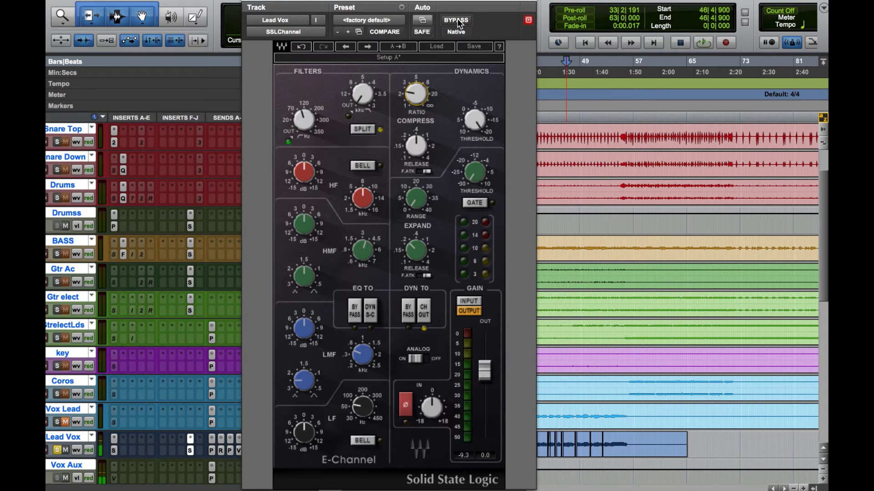
Boost the Lead Vox high-frequency EQ gain to 5.6 dB while listening to the soloed vocal.
left_click(56, 449)
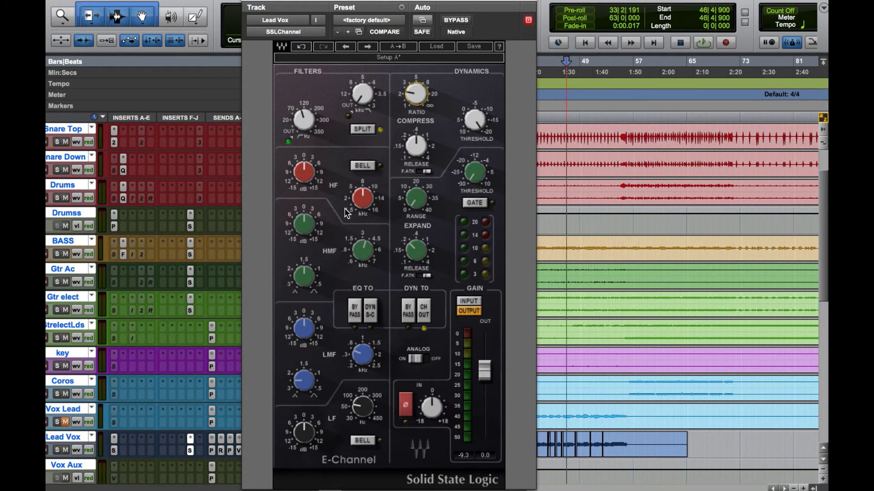
left_click_drag(303, 172, 304, 168)
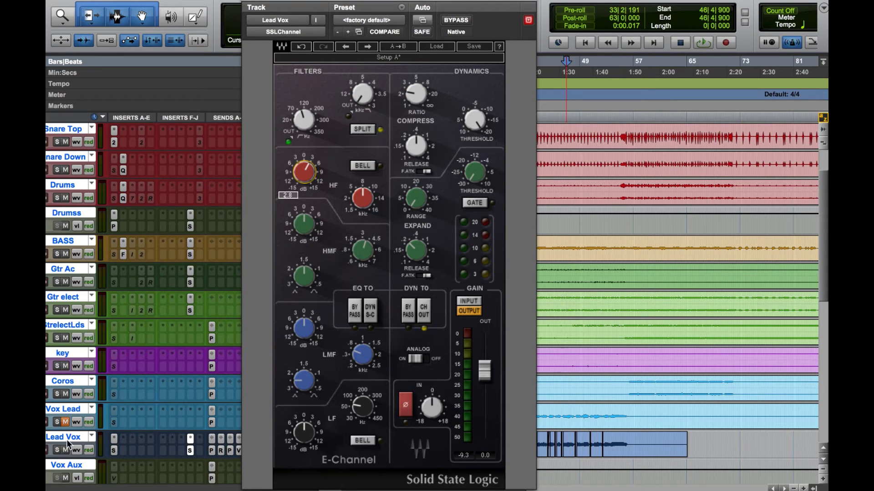
left_click(55, 449)
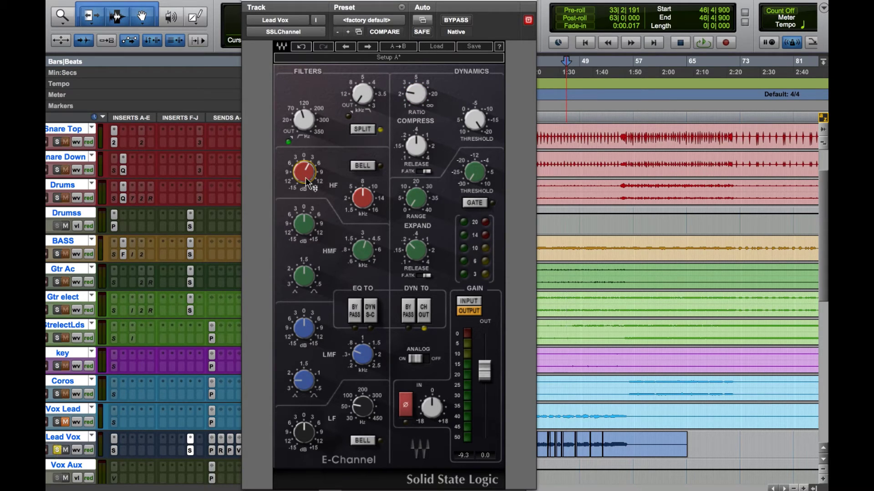
key("space")
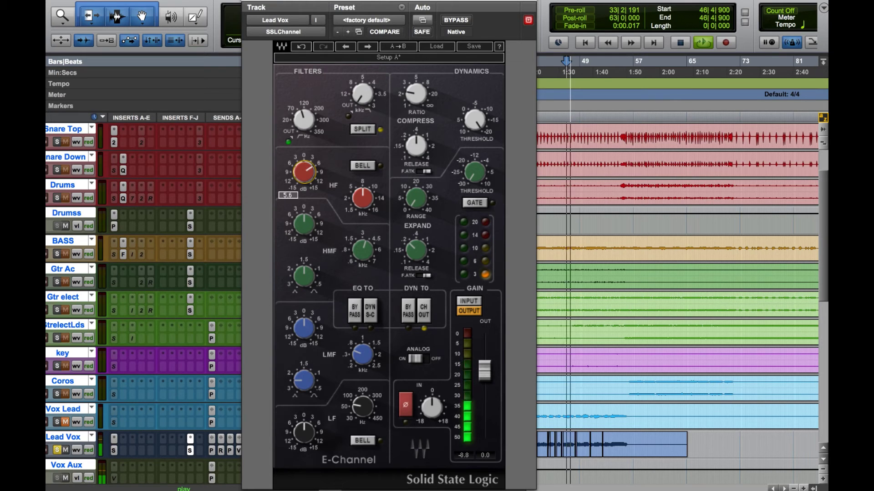
Check the brightened lead vocal against the bypassed SSLChannel, then stop playback.
left_click(462, 21)
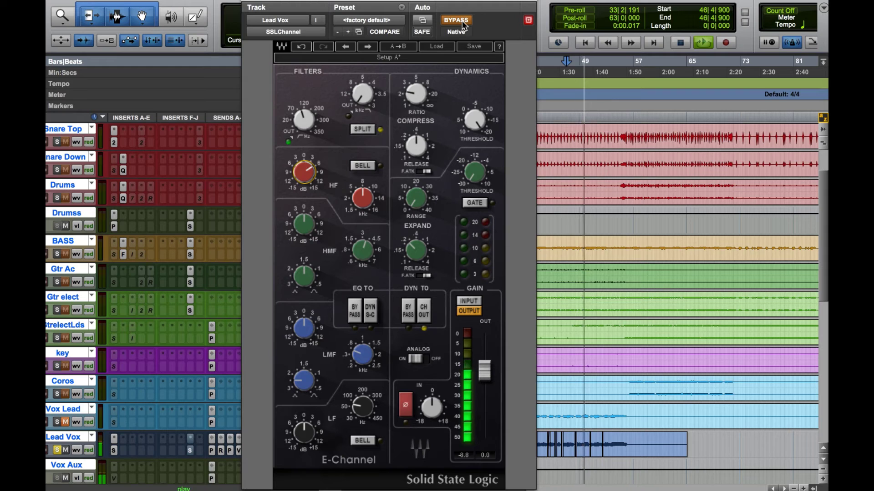
left_click(462, 20)
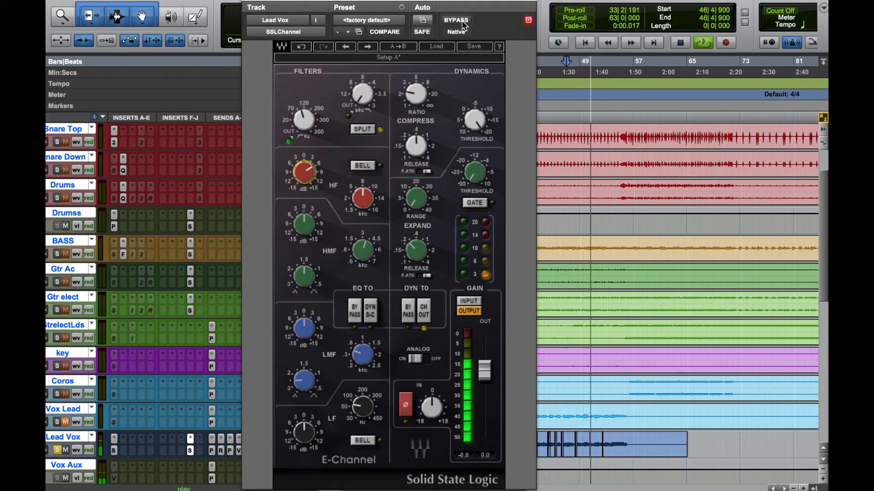
key("space")
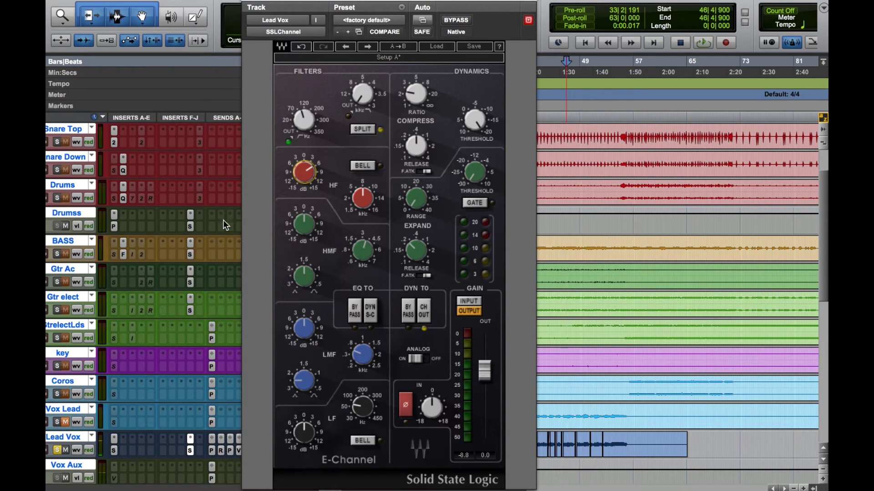
Solo the BASS track and open its SSLChannel insert.
scroll(187, 259, "up", 2)
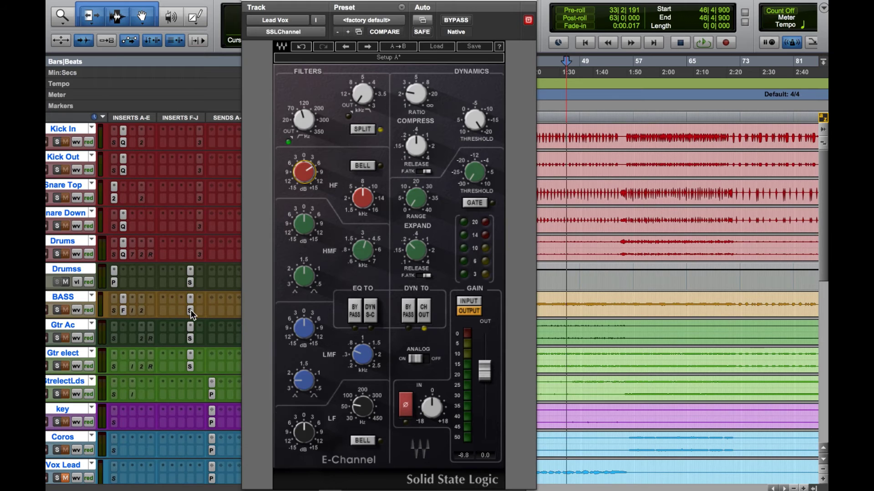
left_click(57, 309)
left_click(191, 310)
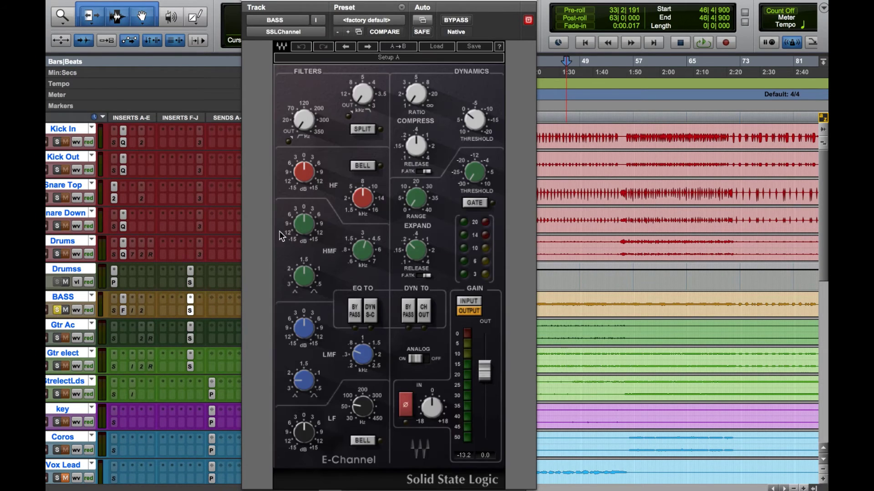
On the BASS channel strip, enable Split, route the dynamics to channel output and lower the compressor threshold to -20.
left_click(367, 129)
left_click(425, 319)
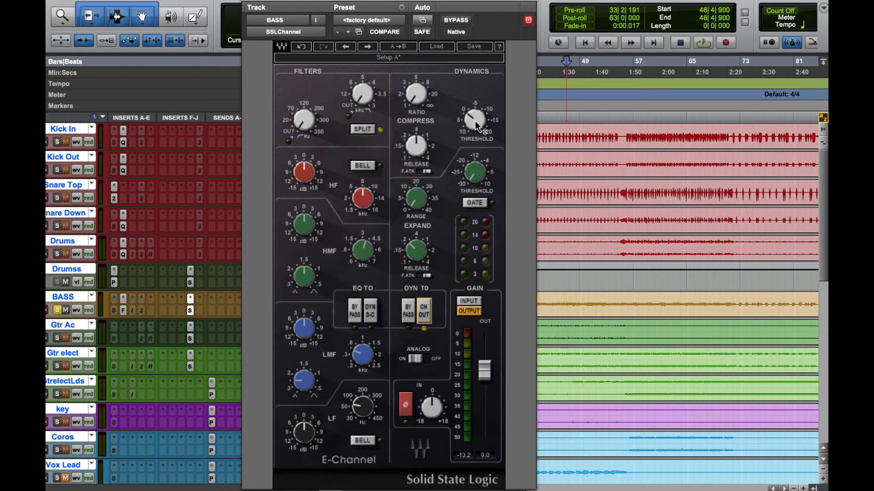
left_click_drag(459, 124, 459, 117)
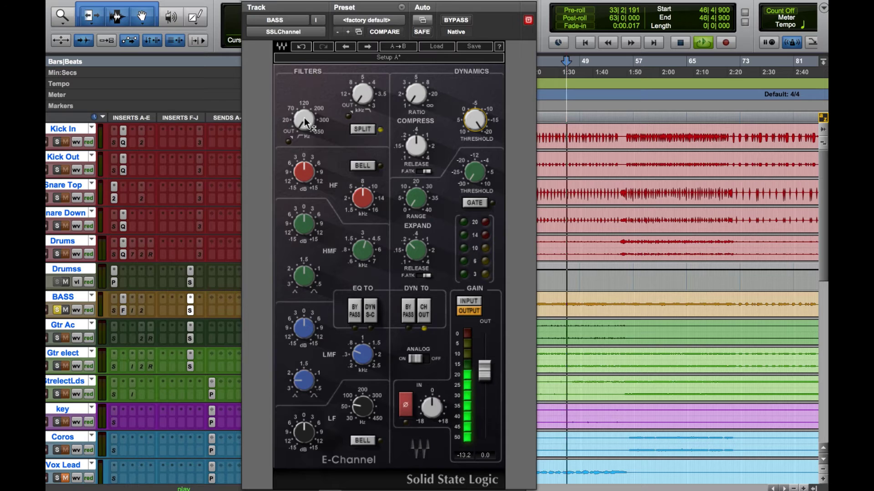
Unsolo the Lead Vox track, leaving only the BASS track soloed.
scroll(97, 368, "down", 2)
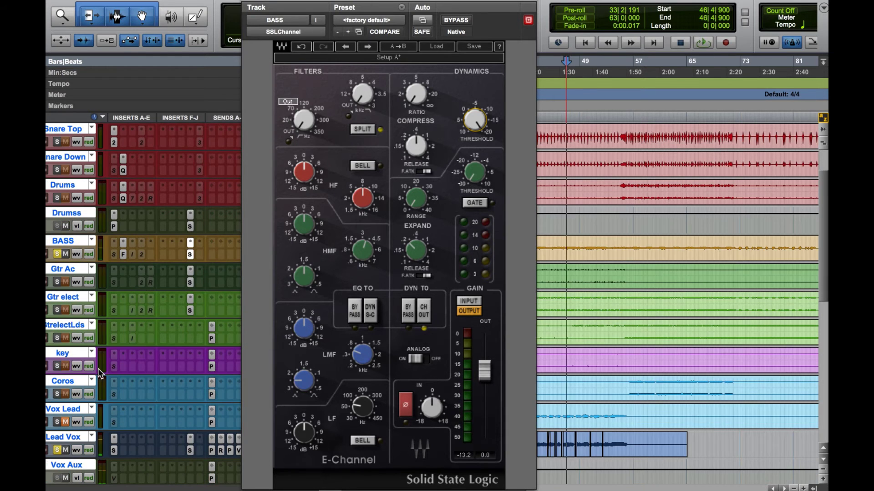
left_click(55, 450)
left_click(57, 450)
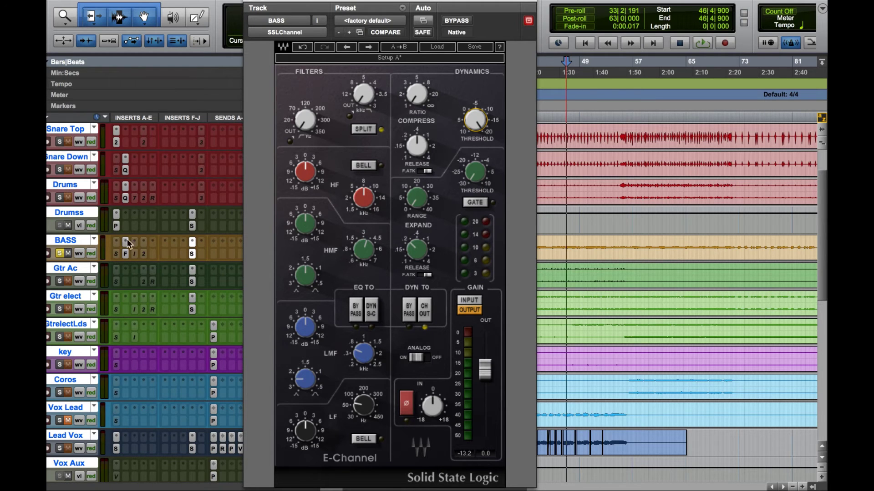
Set the BASS high-pass filter to 24 Hz while listening to the track.
mouse_move(301, 125)
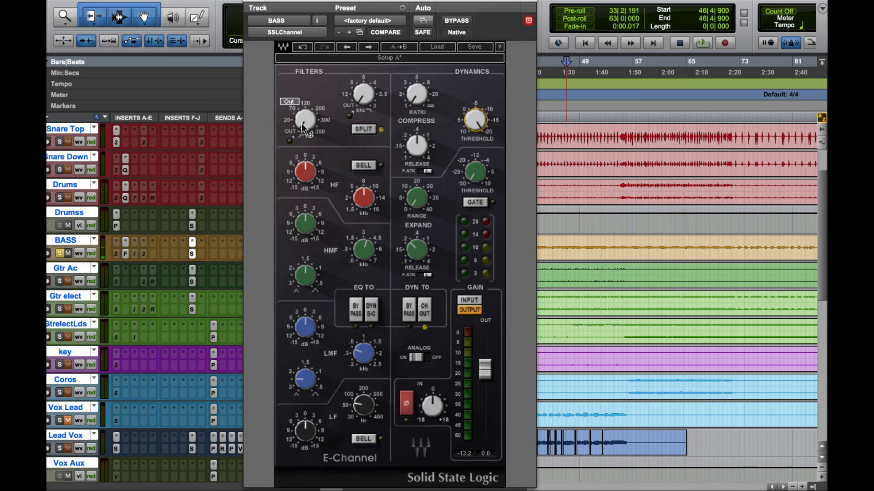
key("space")
left_click_drag(302, 123, 301, 117)
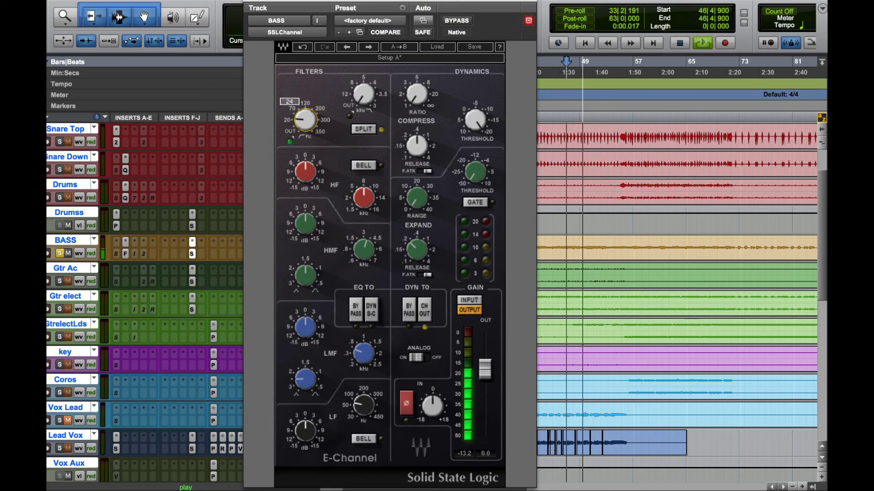
key("space")
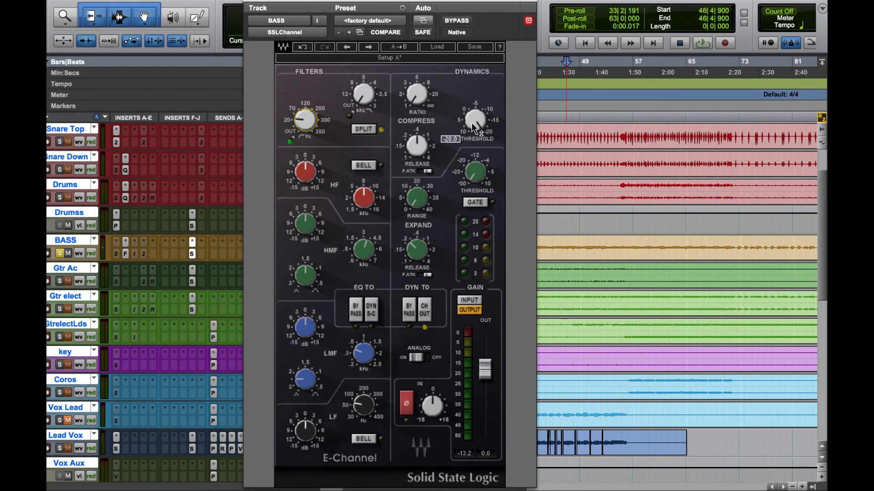
Raise the BASS compressor ratio to 2.5 during playback and check the result against bypass.
key("space")
left_click_drag(414, 97, 413, 102)
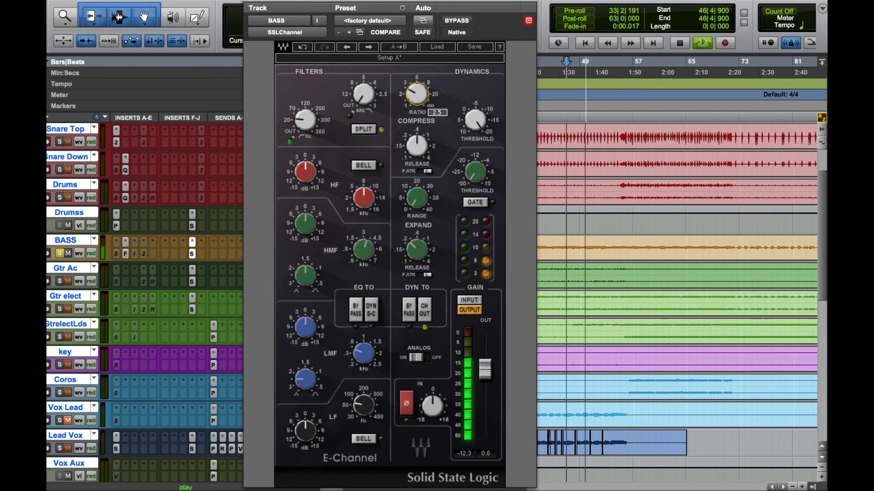
left_click(458, 20)
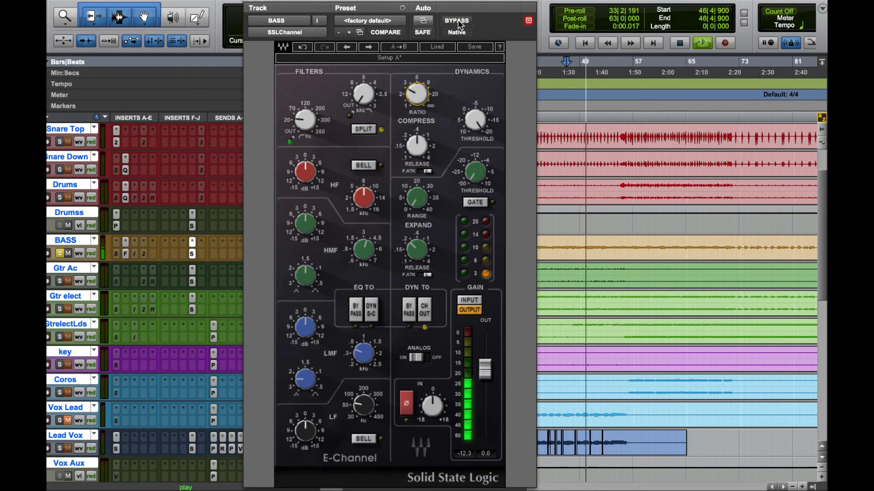
Unsolo the BASS track and solo the Kick In, Kick Out, Snare Top, Snare Down and Drums tracks.
left_click(60, 253)
scroll(61, 252, "up", 2)
left_click(59, 141)
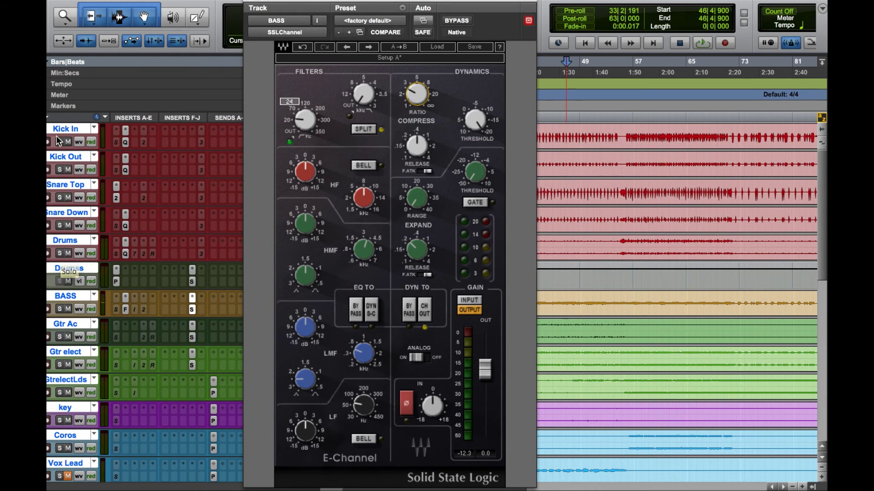
left_click(58, 170)
left_click(58, 197)
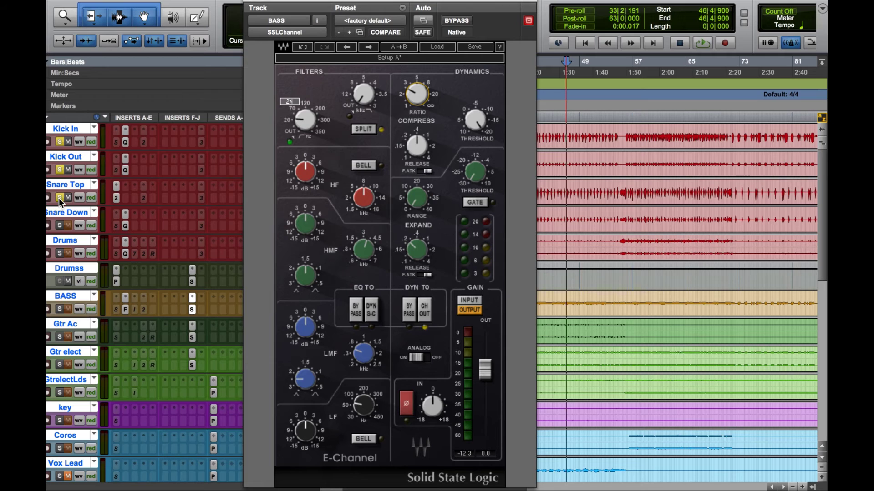
left_click(58, 226)
left_click(61, 253)
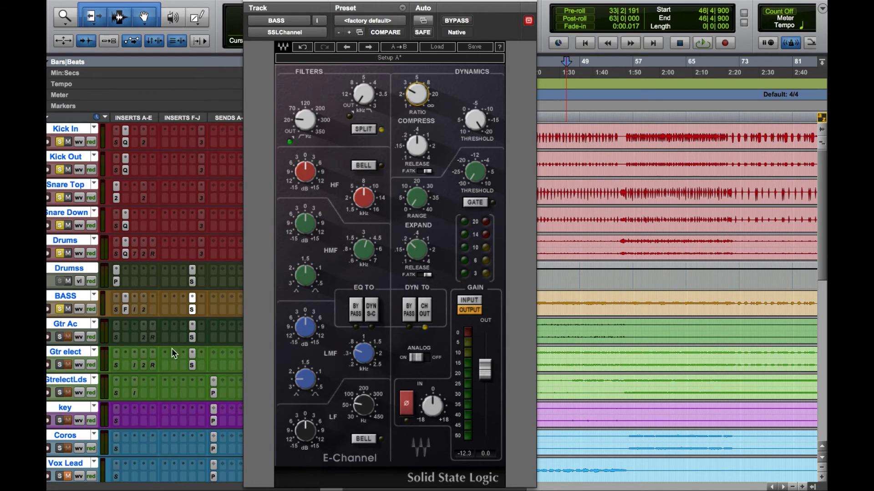
Replace the BASS channel strip with the Drumss track's SSL E-Channel and unsolo the BASS track.
left_click_drag(305, 172, 307, 178)
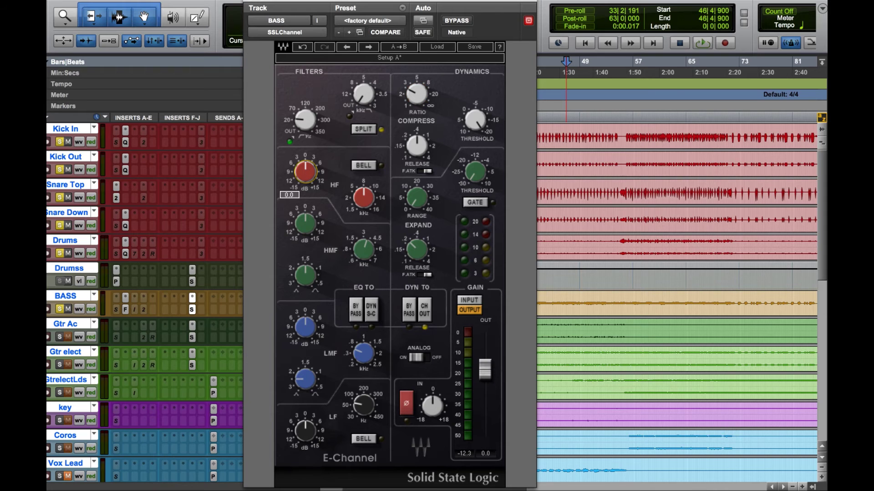
left_click(252, 3)
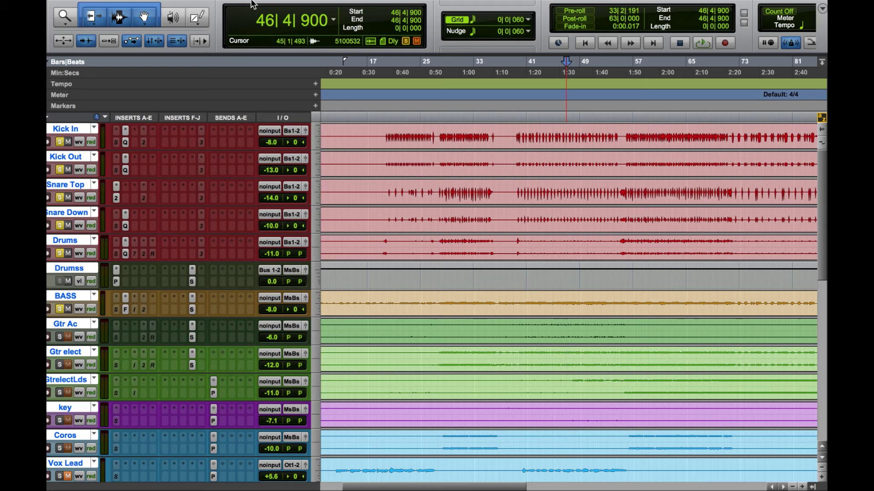
left_click(192, 281)
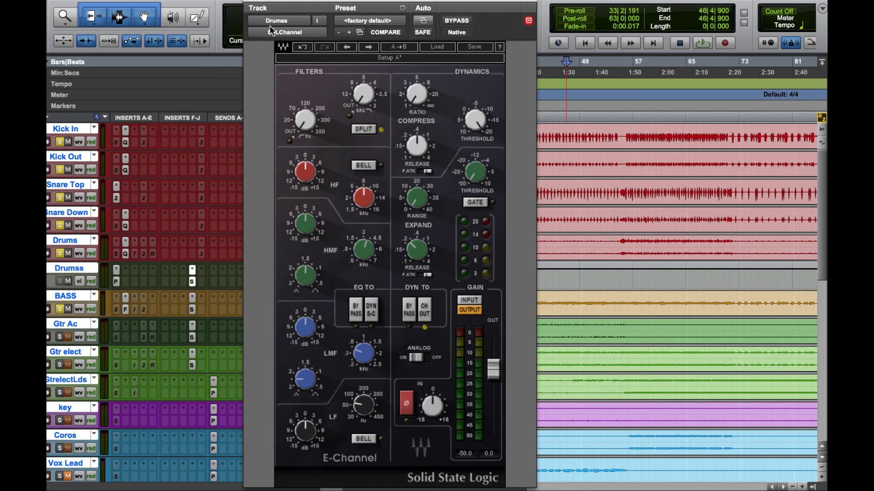
left_click(371, 127)
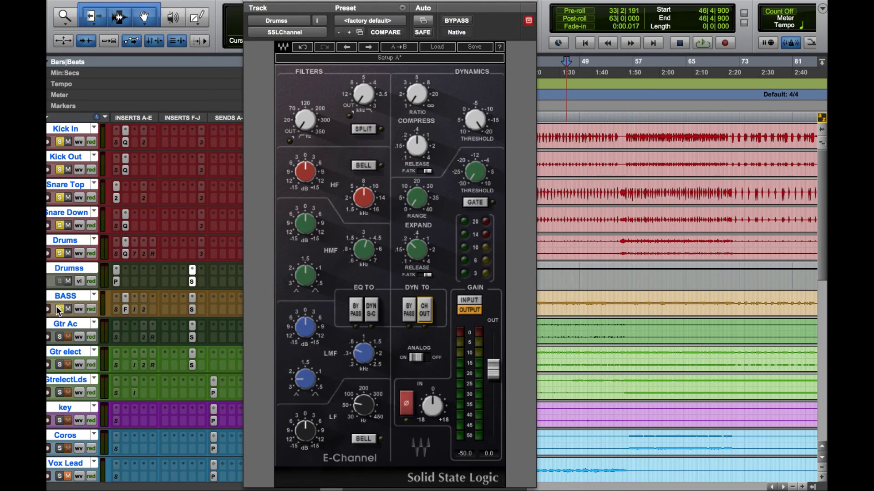
left_click(59, 310)
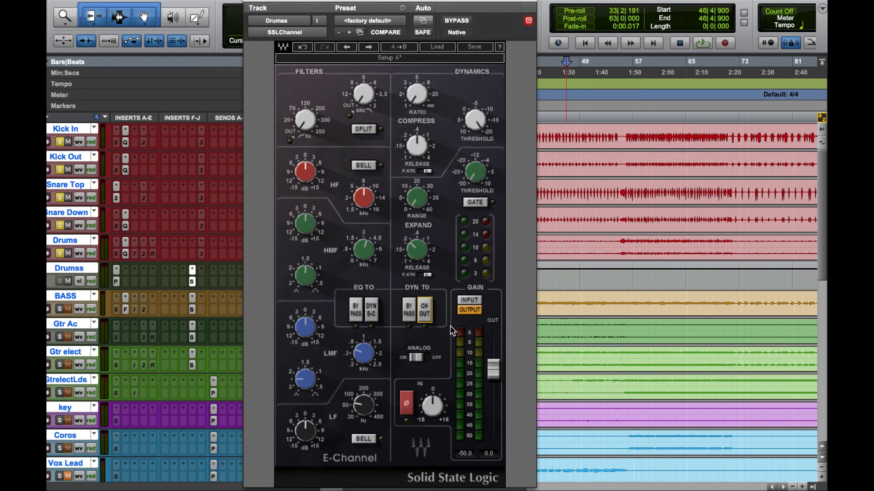
Route the Drumss dynamics to channel out and set its high-pass filter to 20 Hz while listening.
left_click(427, 310)
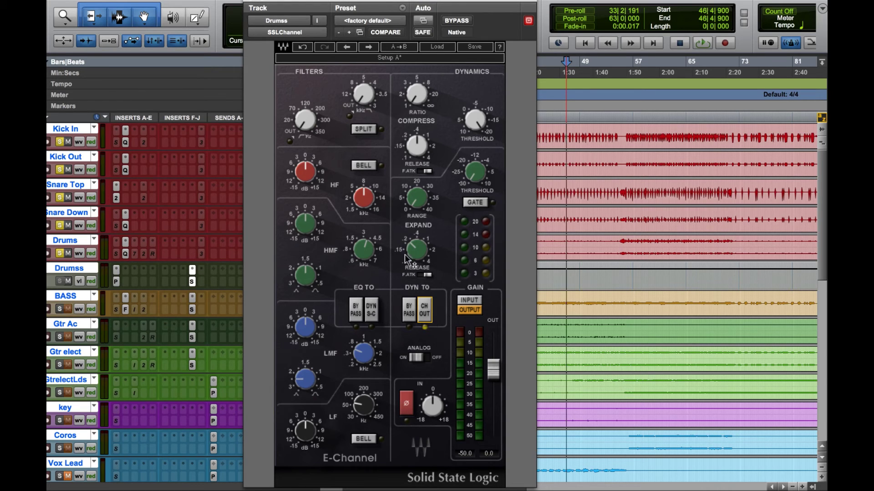
left_click(368, 130)
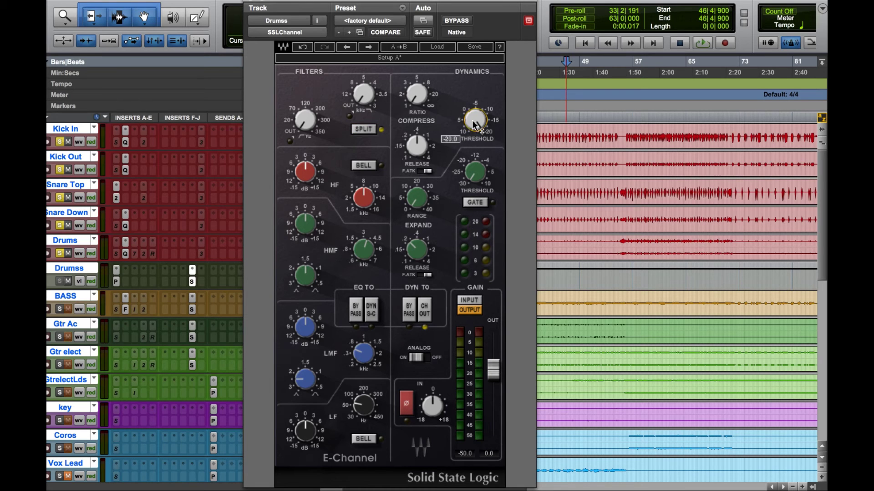
mouse_move(302, 129)
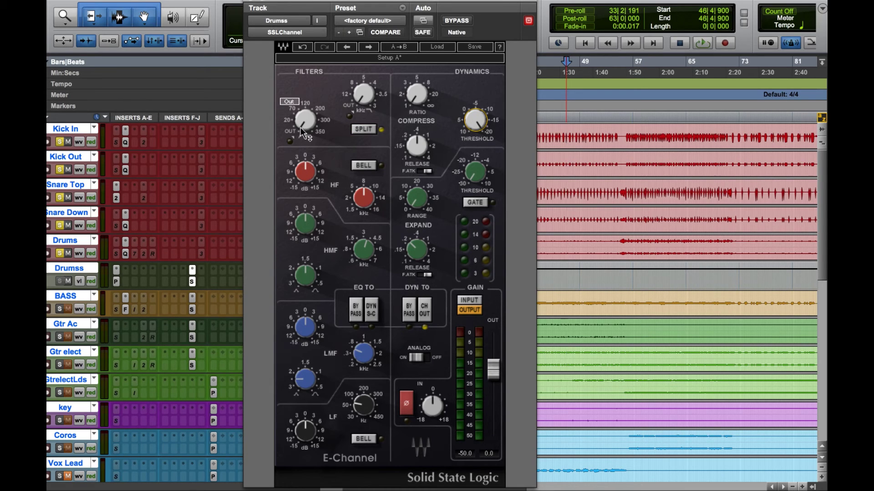
key("space")
left_click_drag(304, 127, 304, 125)
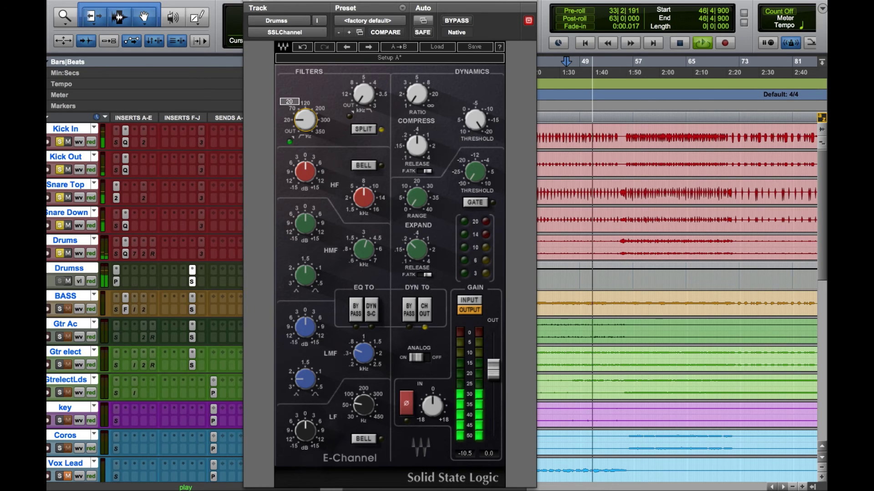
key("space")
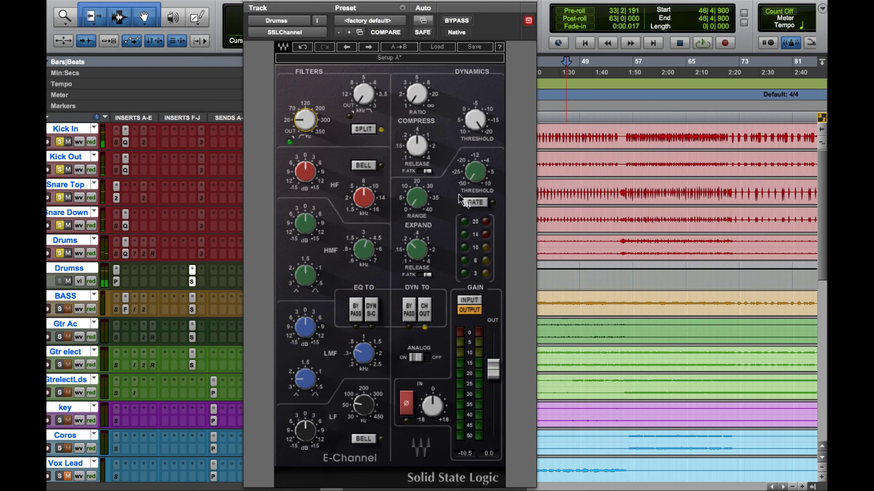
Raise the Drumss compressor ratio to 2.0 during playback and compare the processed sound with bypass.
key("space")
left_click(412, 97)
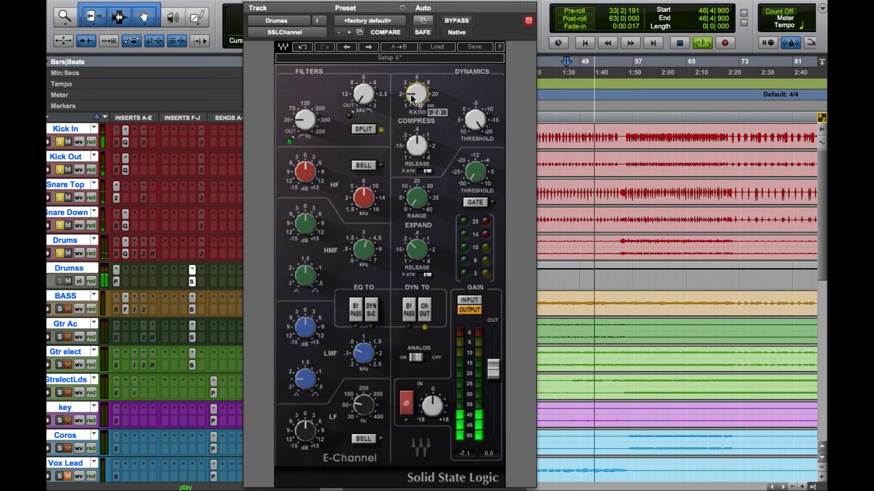
left_click(452, 20)
key("space")
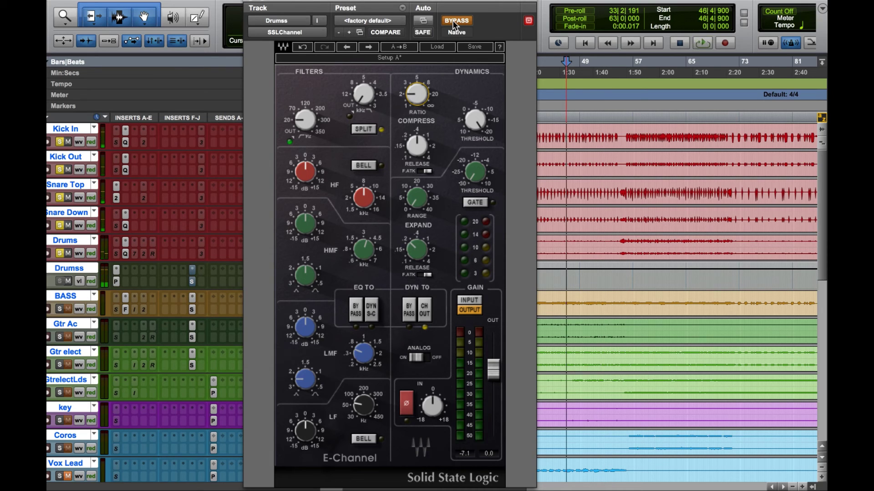
key("space")
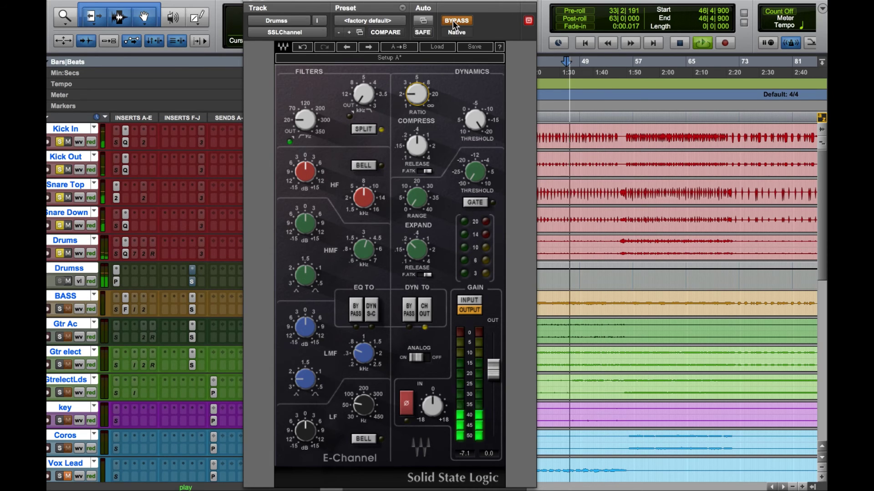
left_click(452, 20)
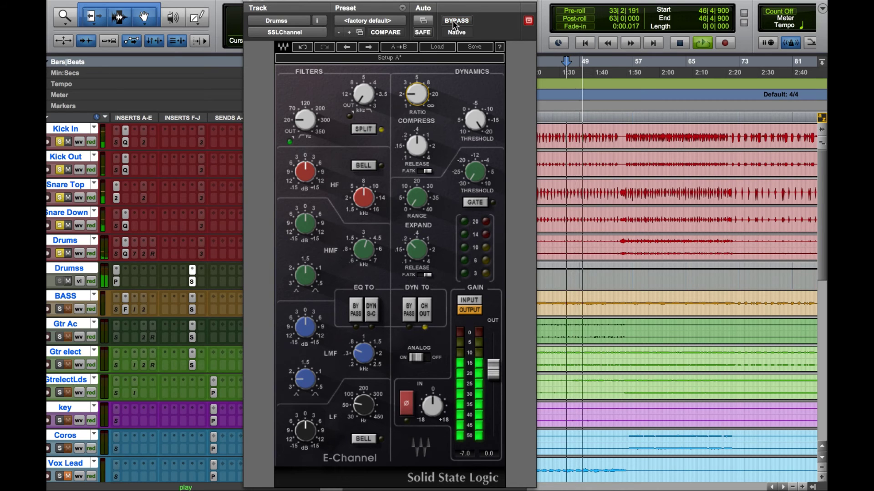
left_click(452, 20)
left_click(452, 20)
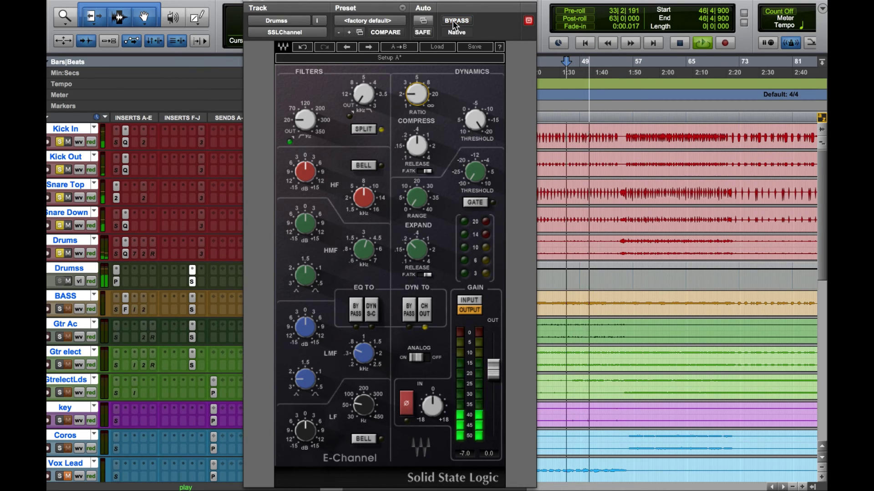
Close the Drumss SSL E-Channel and unsolo the Kick In, Kick Out, Snare Top, Snare Down and Drums tracks.
left_click(252, 3)
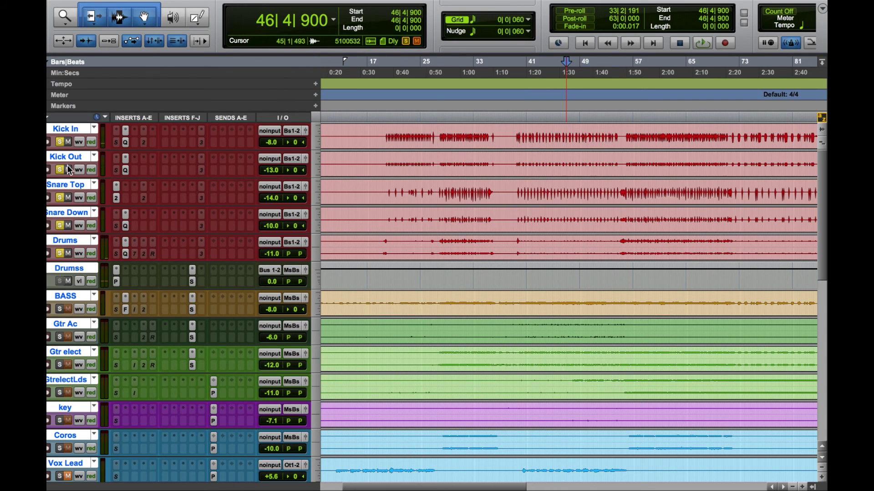
left_click(59, 142)
left_click(59, 170)
left_click(59, 254)
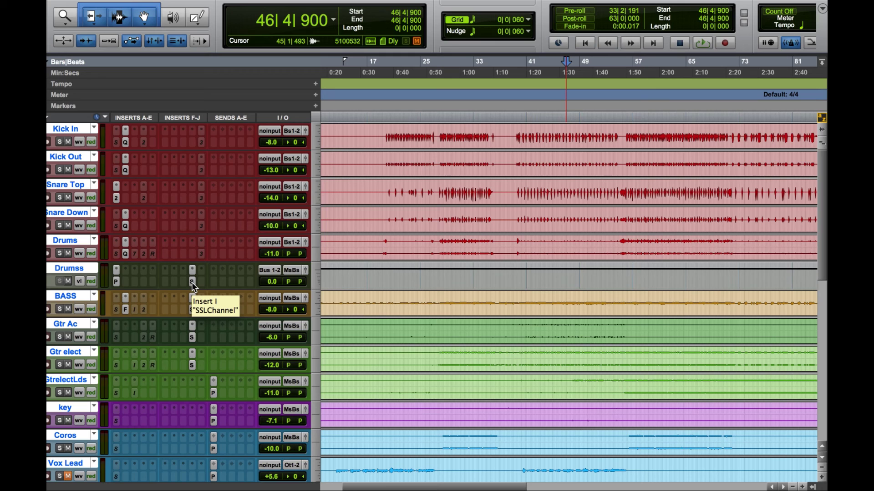
Bypass the SSL E-Channel inserts on Drumss, BASS, Gtr Ac, Gtr elect and Lead Vox together, and play the full mix.
key("space")
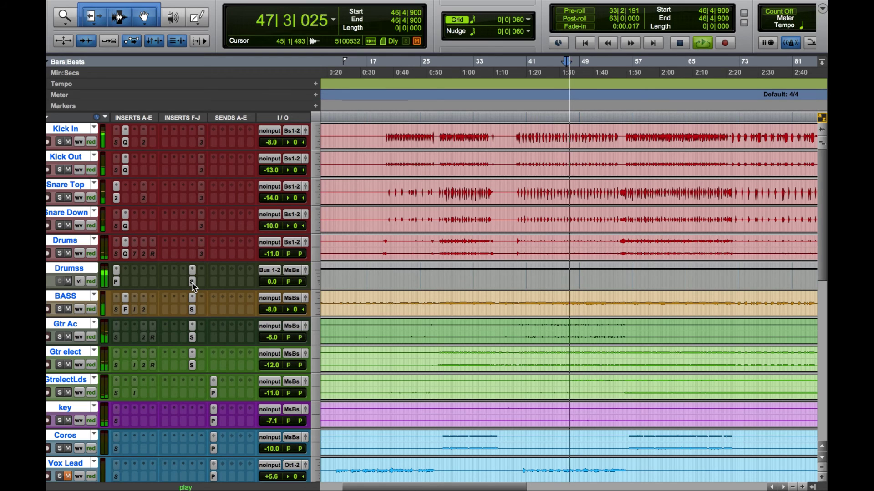
key("space")
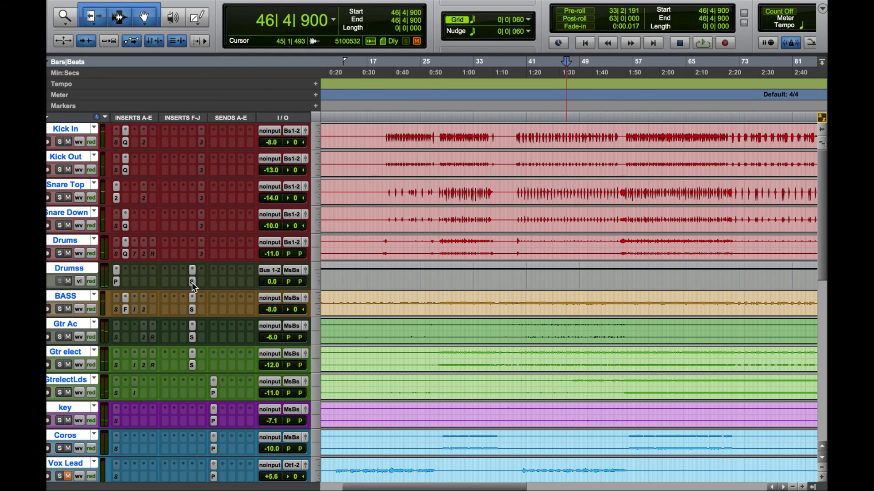
right_click(192, 282)
left_click(210, 288)
scroll(211, 289, "down", 2)
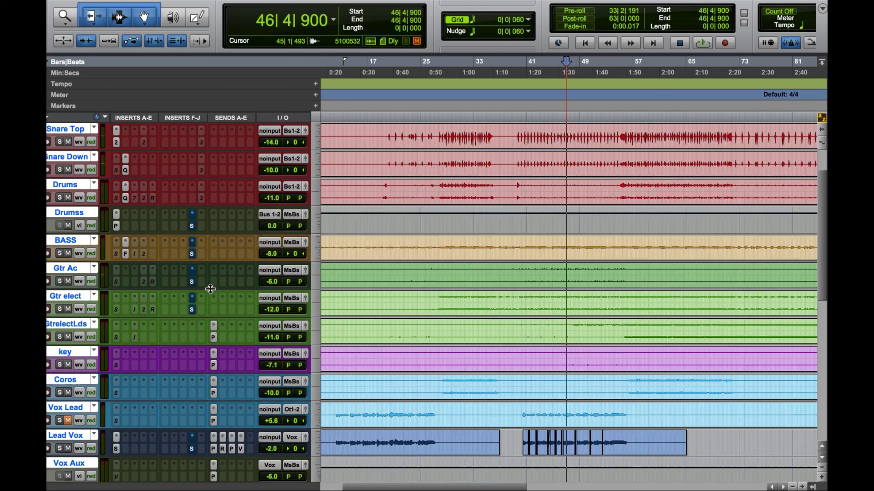
scroll(210, 289, "down", 1)
scroll(210, 289, "up", 3)
key("space")
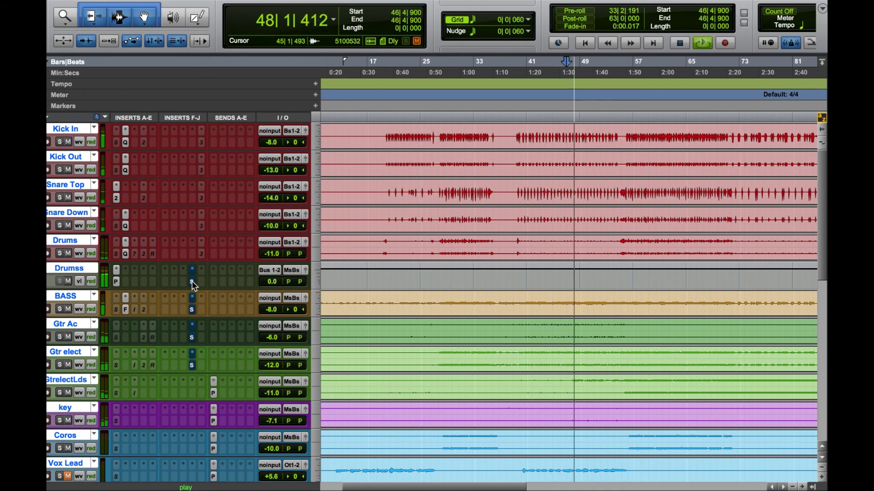
Reactivate the bypassed SSL E-Channel inserts during playback for comparison, bypass them again and stop playback.
right_click(192, 282)
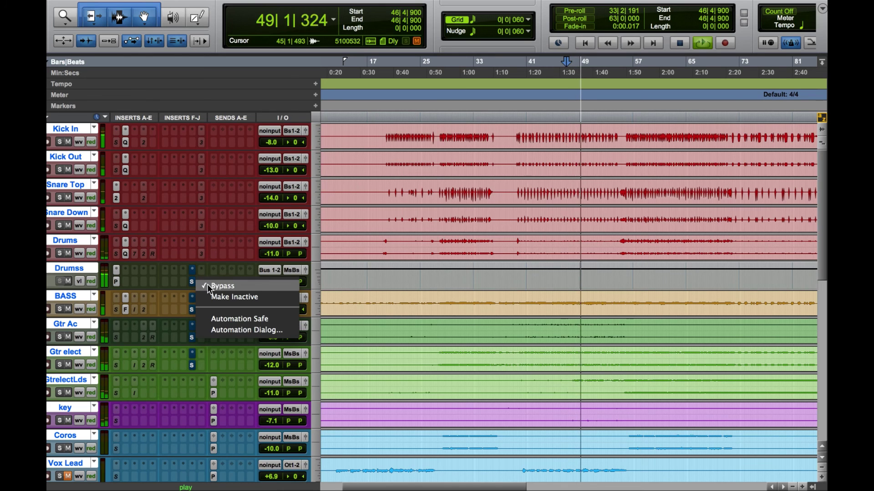
left_click(208, 286)
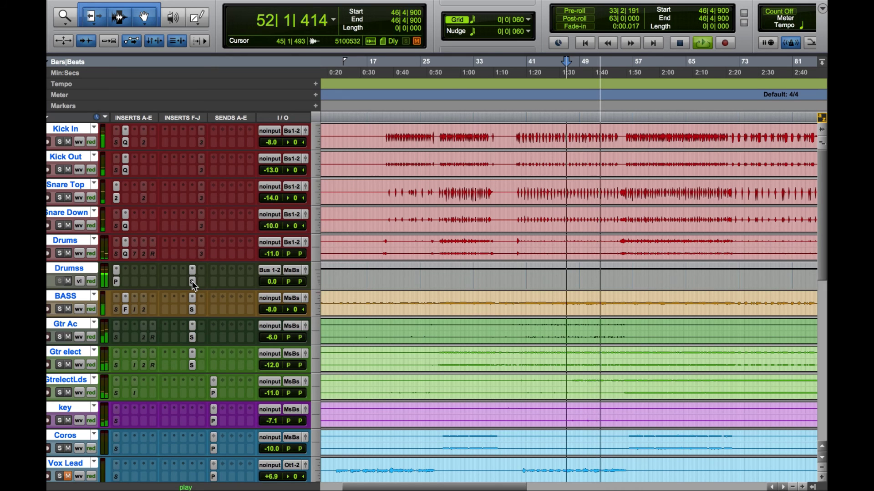
right_click(192, 280)
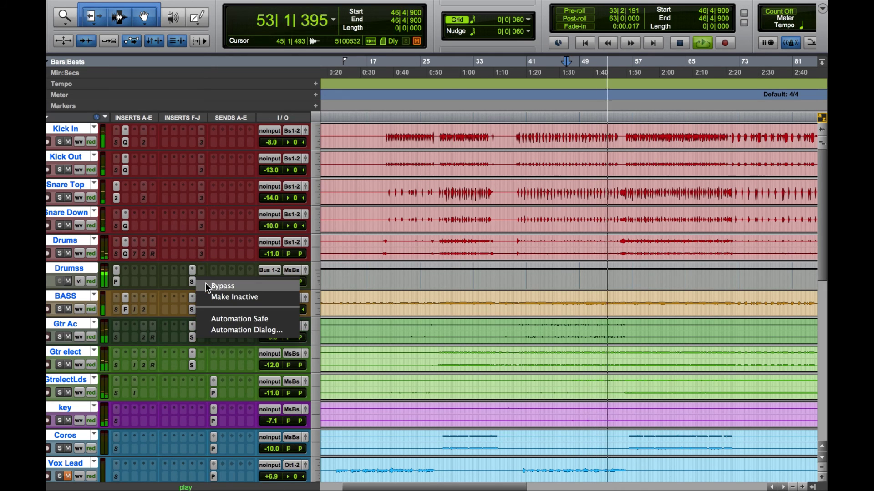
left_click(206, 283)
key("space")
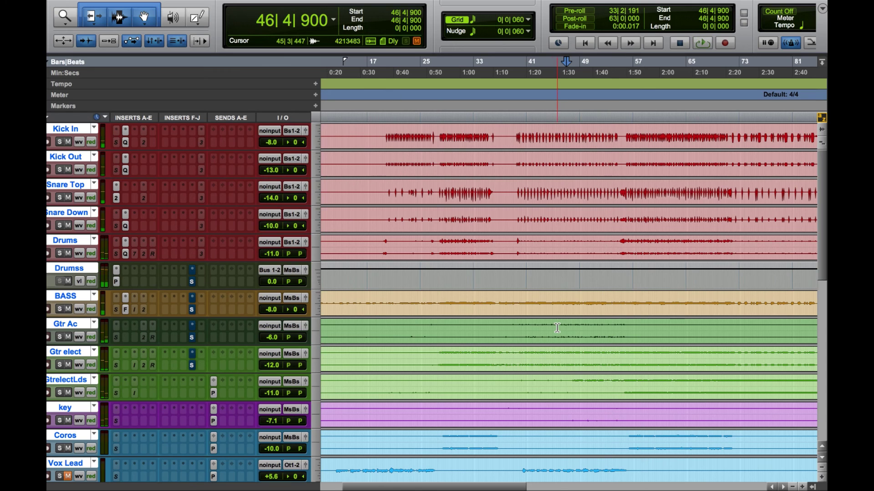
Move the playback start to 40|2|000, just before the second Lead Vox section, and play the mix.
scroll(557, 327, "down", 5)
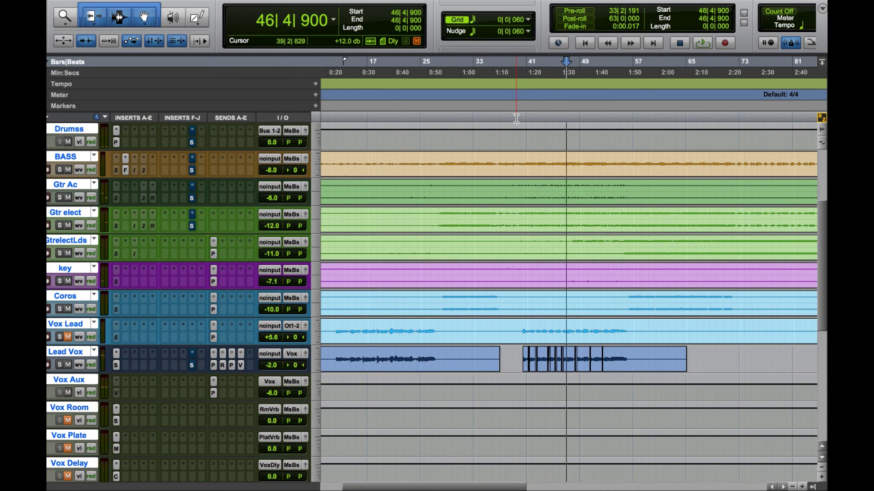
left_click(516, 119)
left_click(521, 118)
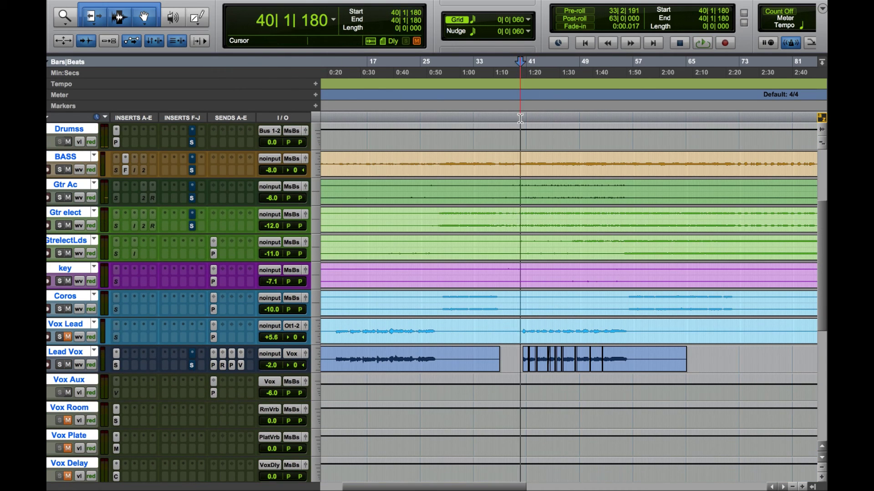
left_click(522, 118)
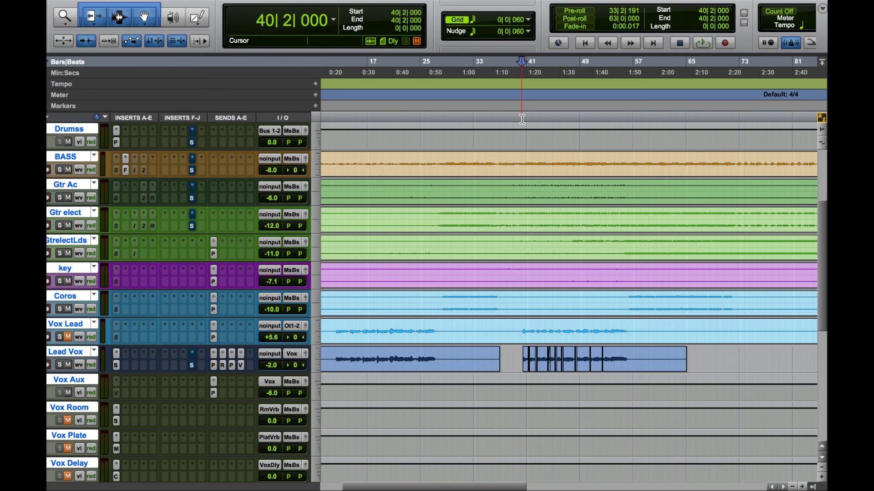
key("space")
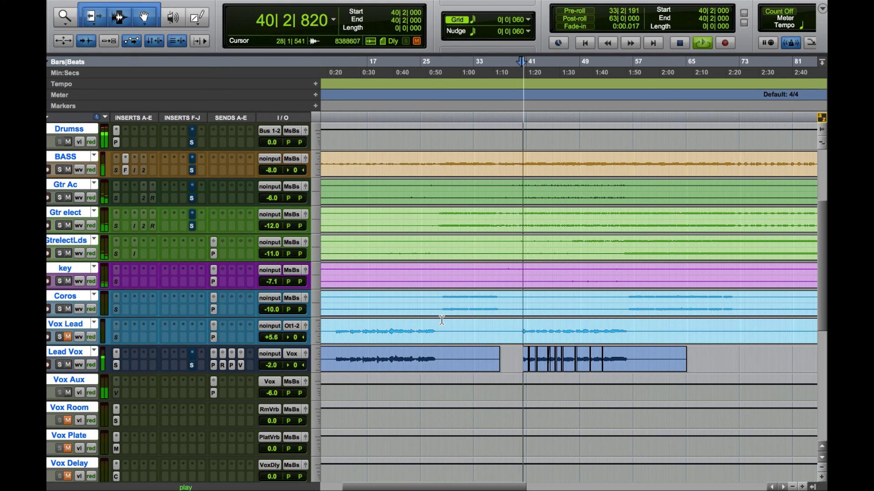
Reactivate the bypassed SSL E-Channel inserts on Drumss, BASS, Gtr Ac, Gtr elect and Lead Vox together while the mix plays.
scroll(442, 320, "up", 5)
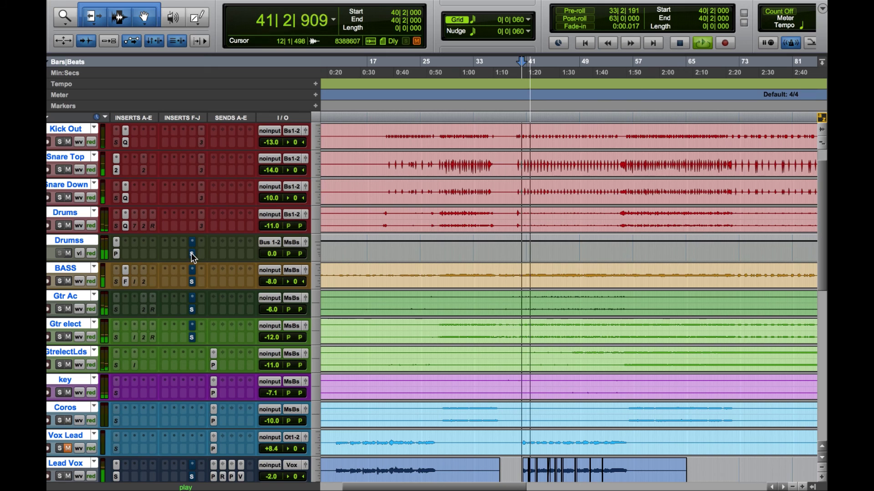
right_click(191, 254)
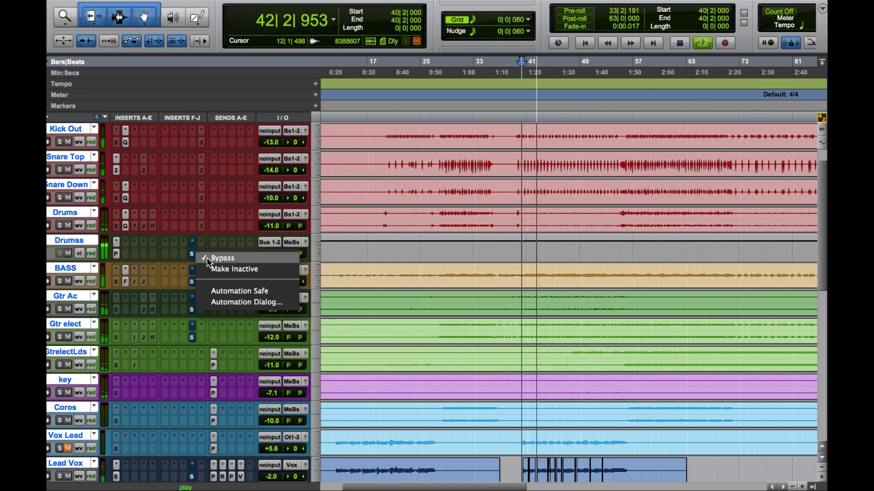
left_click(207, 258)
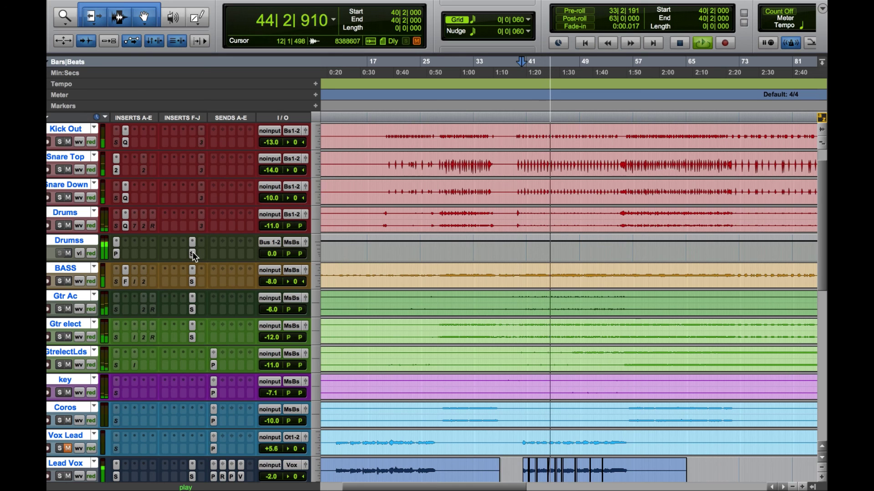
Compare the playing mix without the SSL E-Channel by bypassing all five inserts together and reactivating them.
right_click(195, 253)
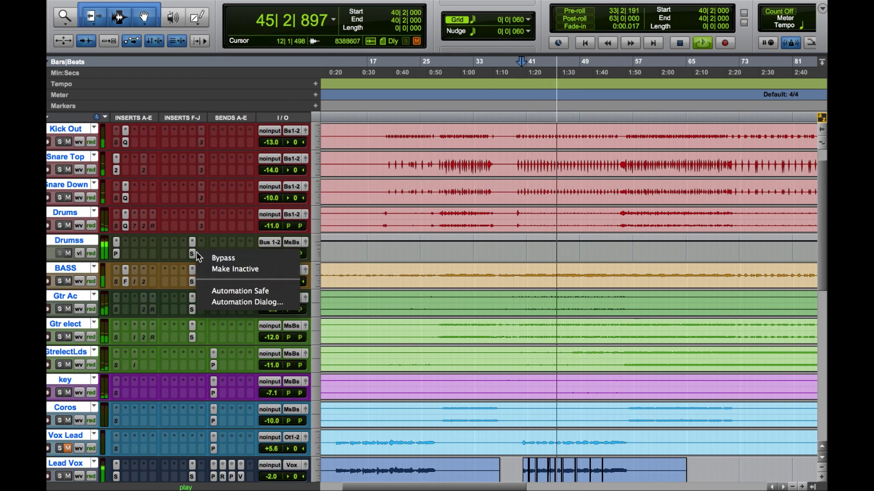
left_click(214, 257)
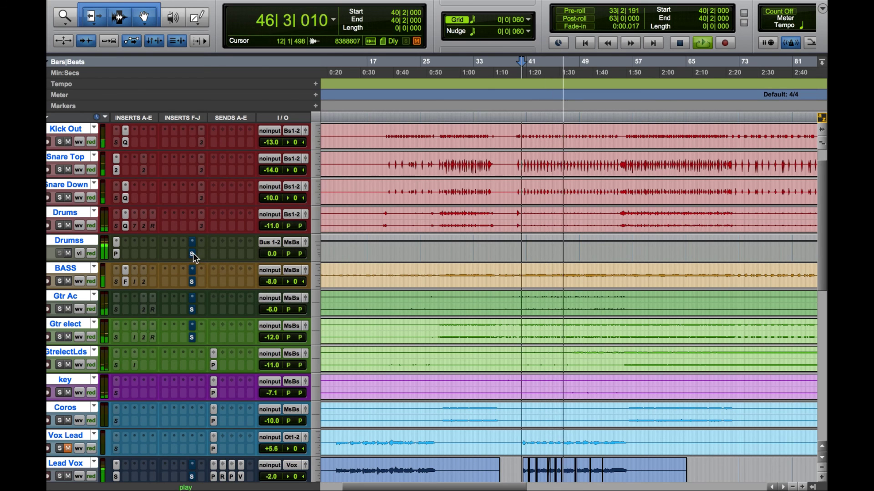
right_click(194, 255)
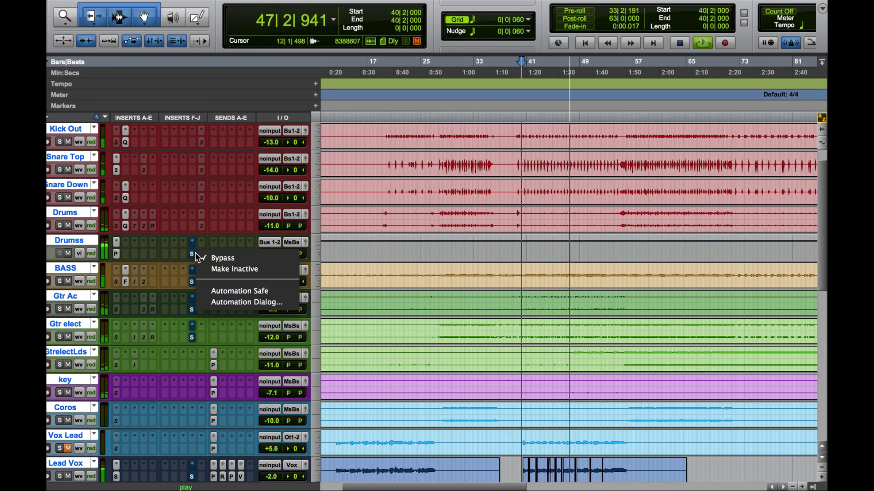
left_click(211, 258)
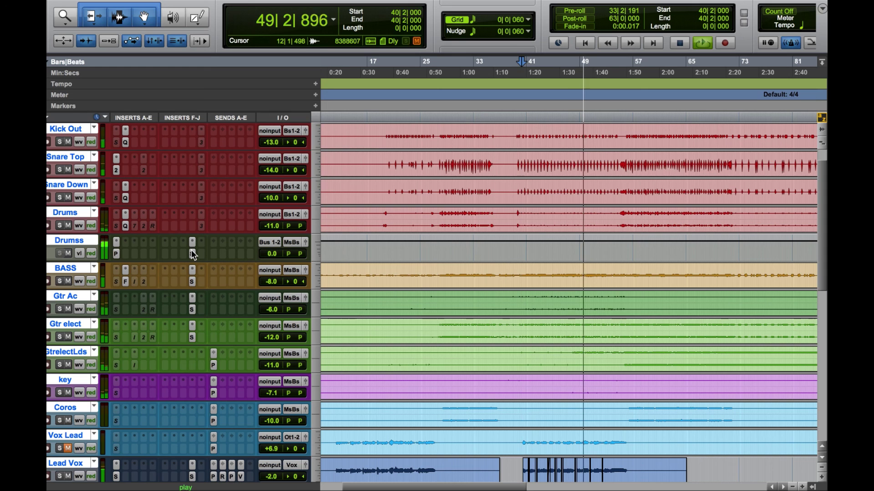
Repeat the comparison by bypassing and reactivating the grouped SSL E-Channel inserts once more, and stop playback.
right_click(191, 250)
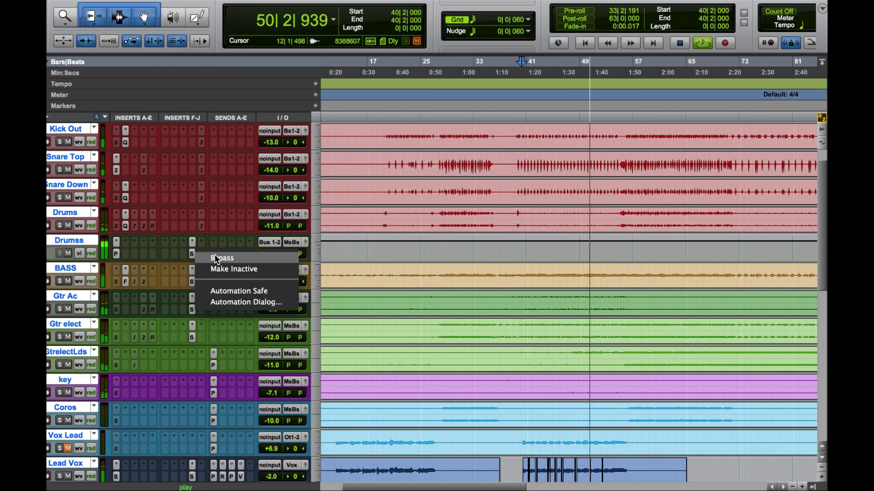
left_click(215, 258)
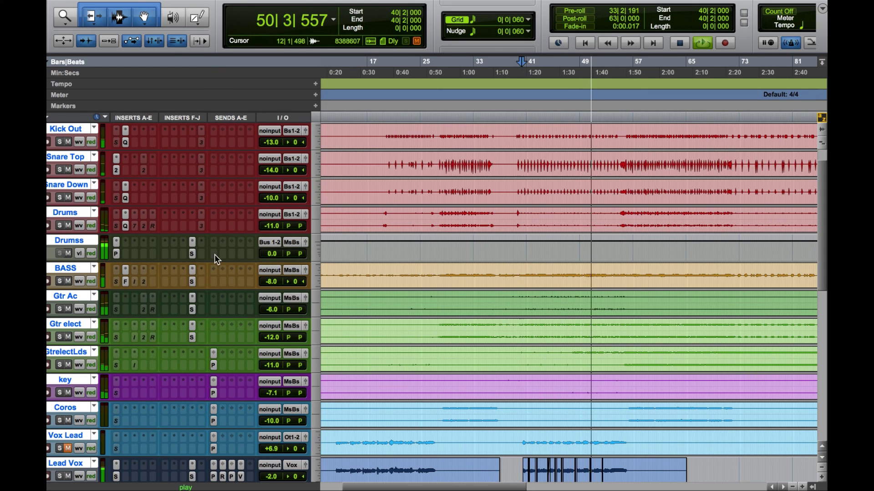
right_click(191, 252)
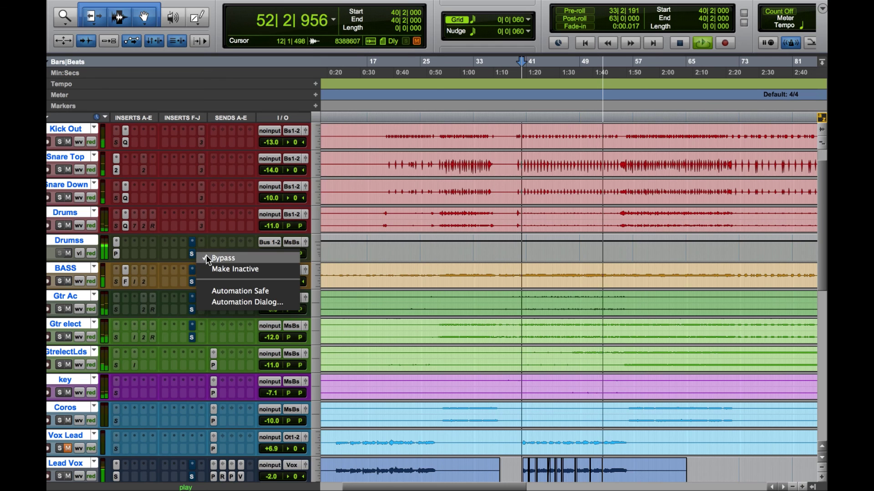
left_click(207, 257)
key("space")
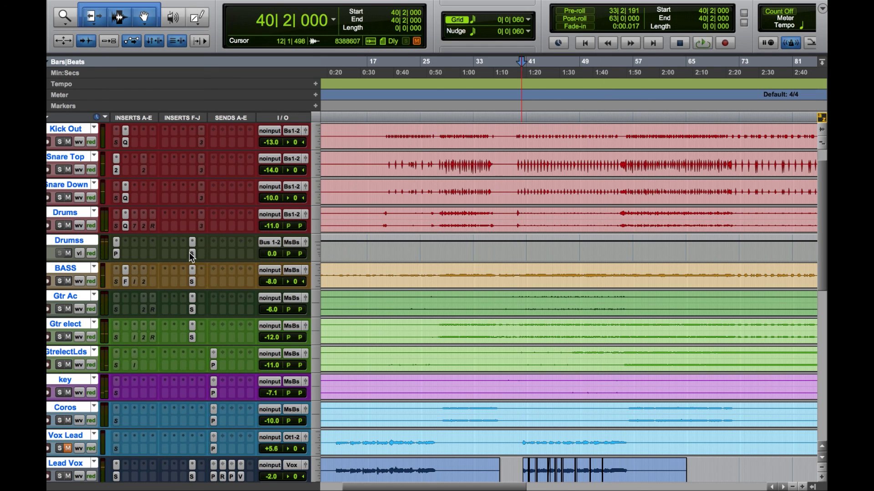
Open the SSL E-Channel insert of the Drumss track.
left_click(190, 253)
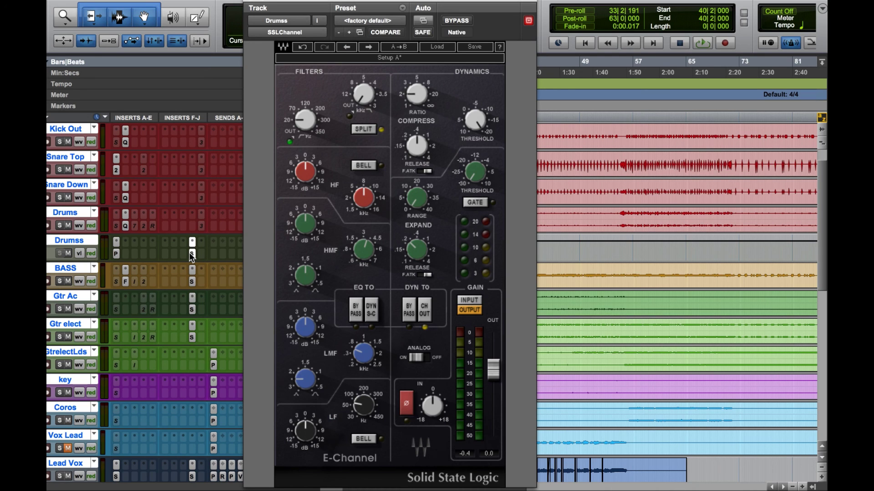